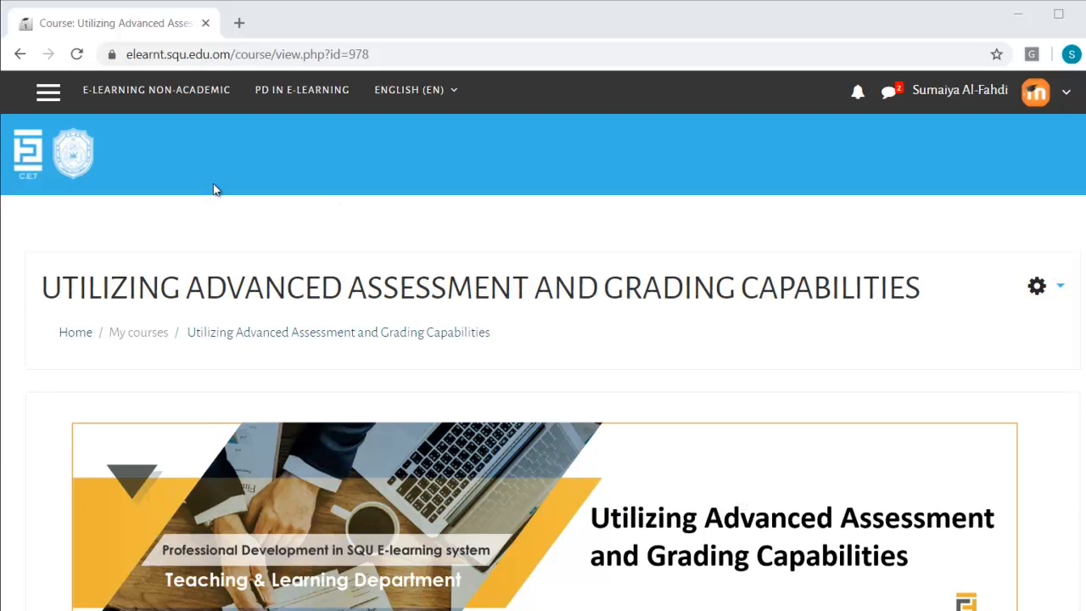
Open the gradebook setup page from the grades of the Utilizing Advanced Assessment and Grading Capabilities course.
click(60, 99)
click(62, 368)
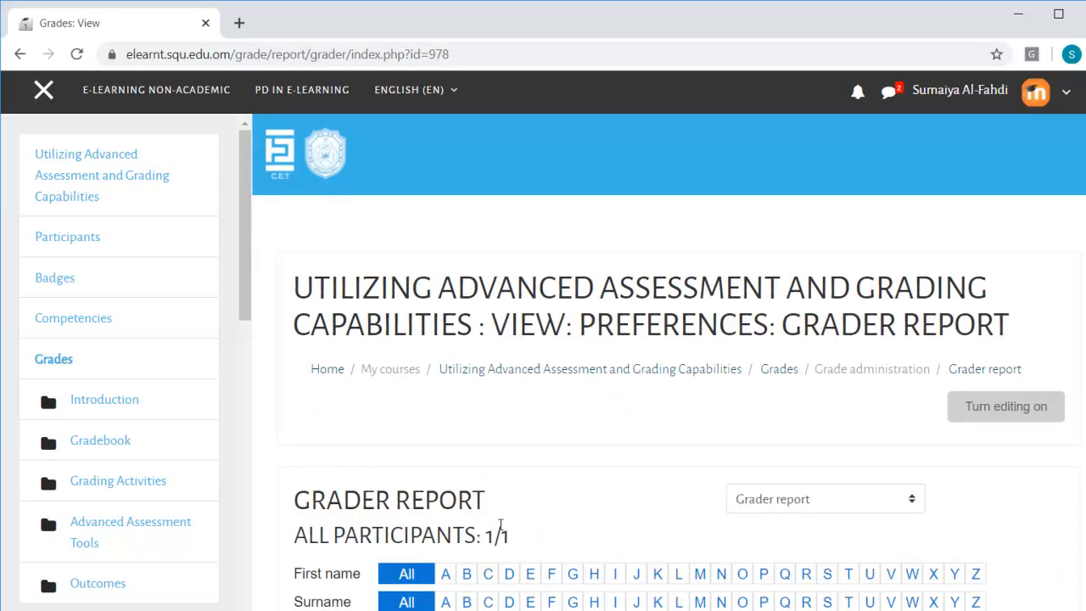
scroll(500, 526, down, 1)
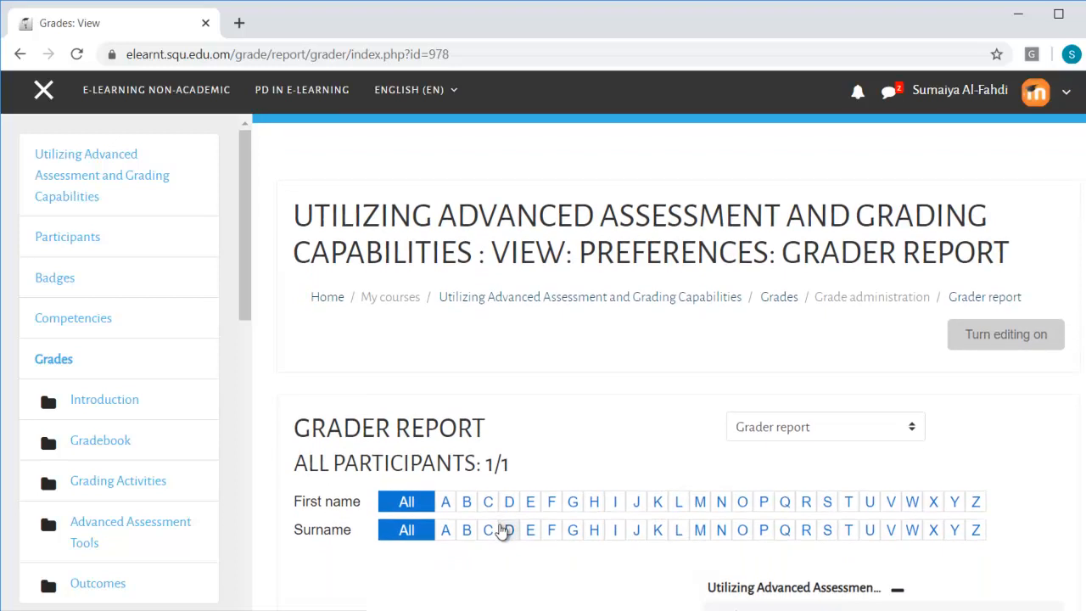
click(770, 428)
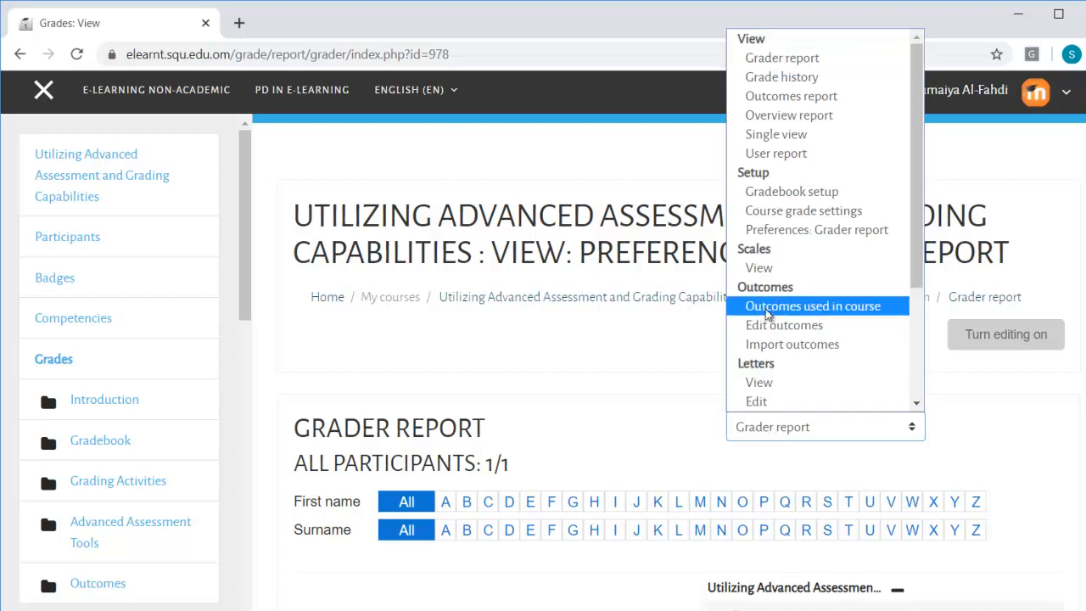
click(778, 192)
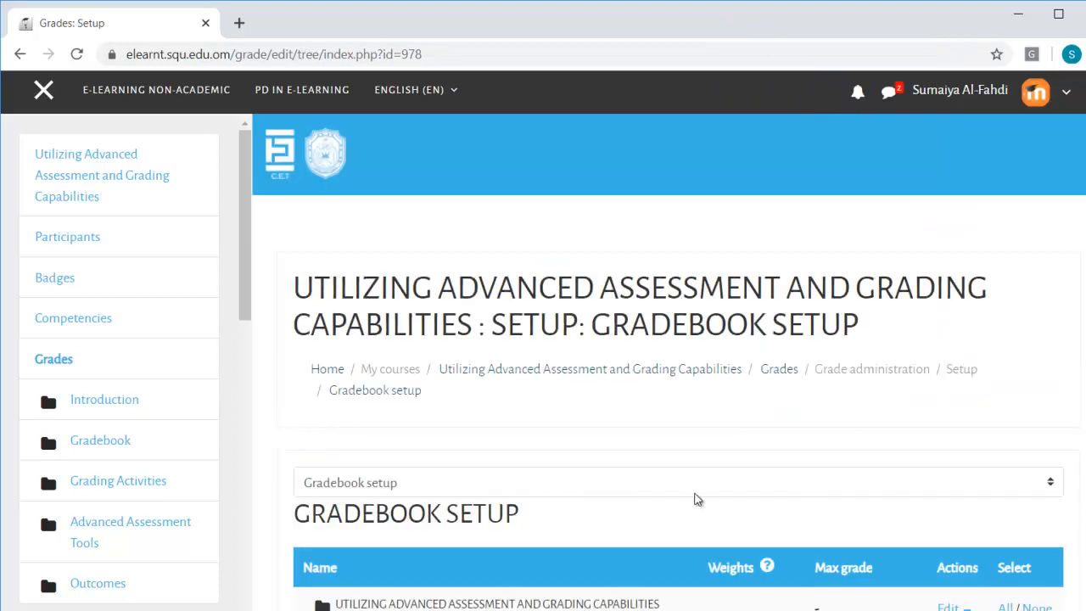
Review the categories, grade items, weights and maximum grades listed in the gradebook setup.
scroll(694, 499, down, 3)
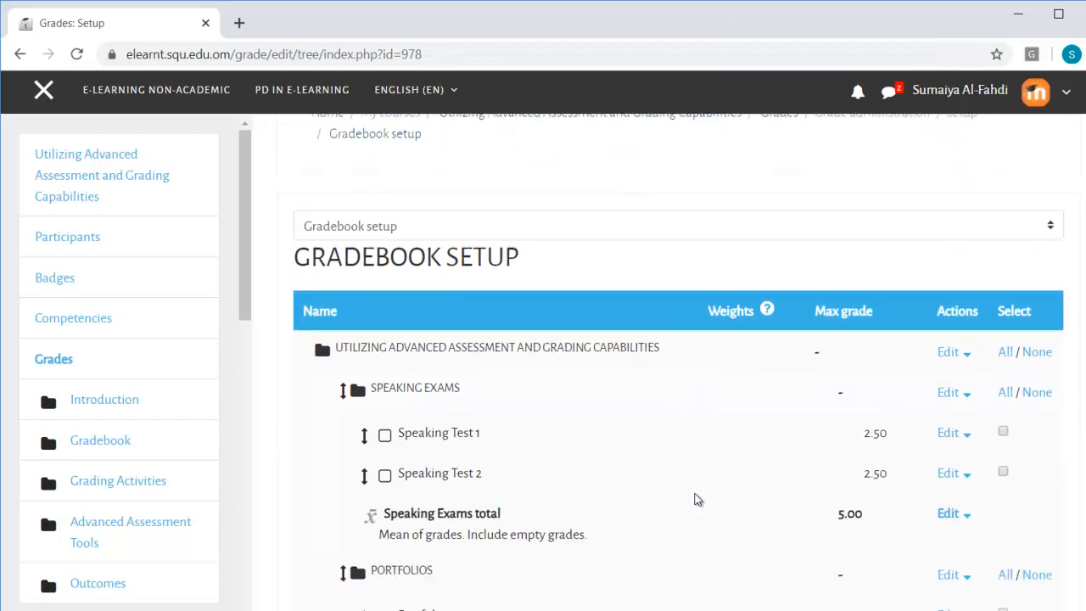
scroll(694, 499, down, 1)
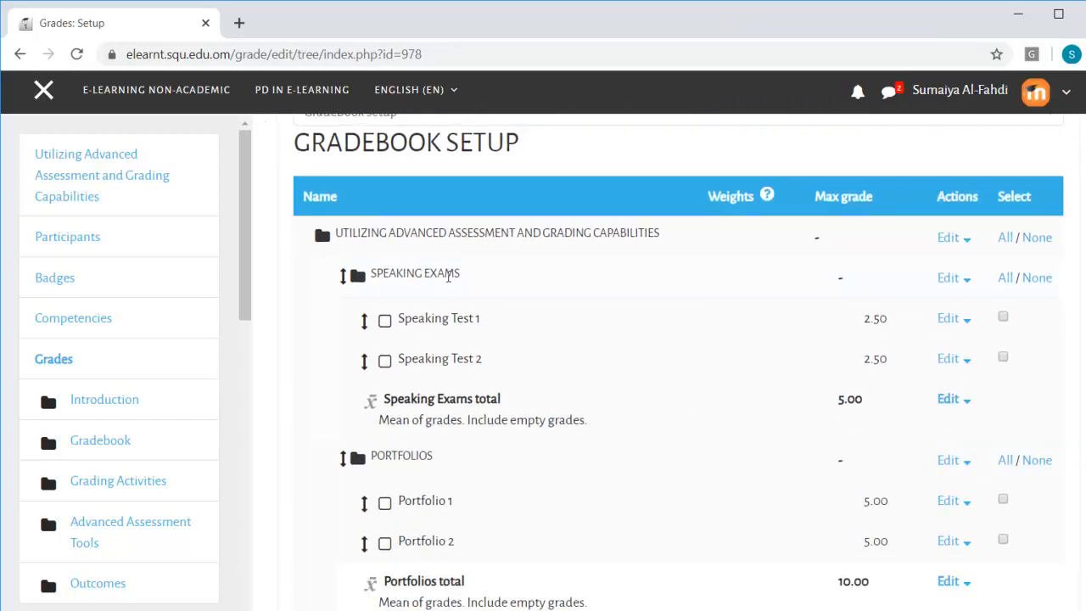
scroll(445, 408, down, 12)
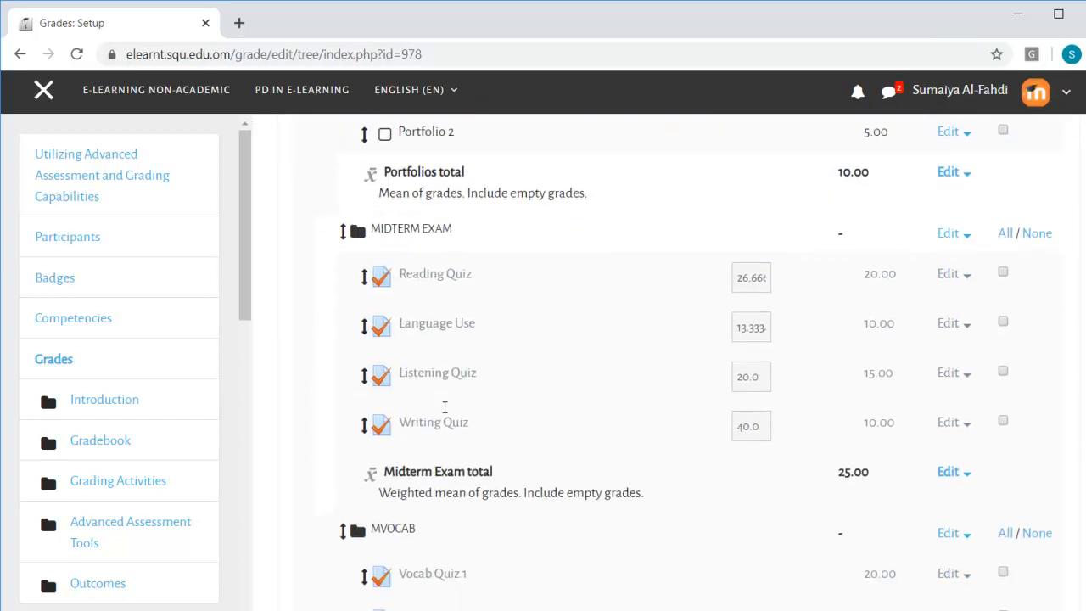
scroll(445, 407, down, 5)
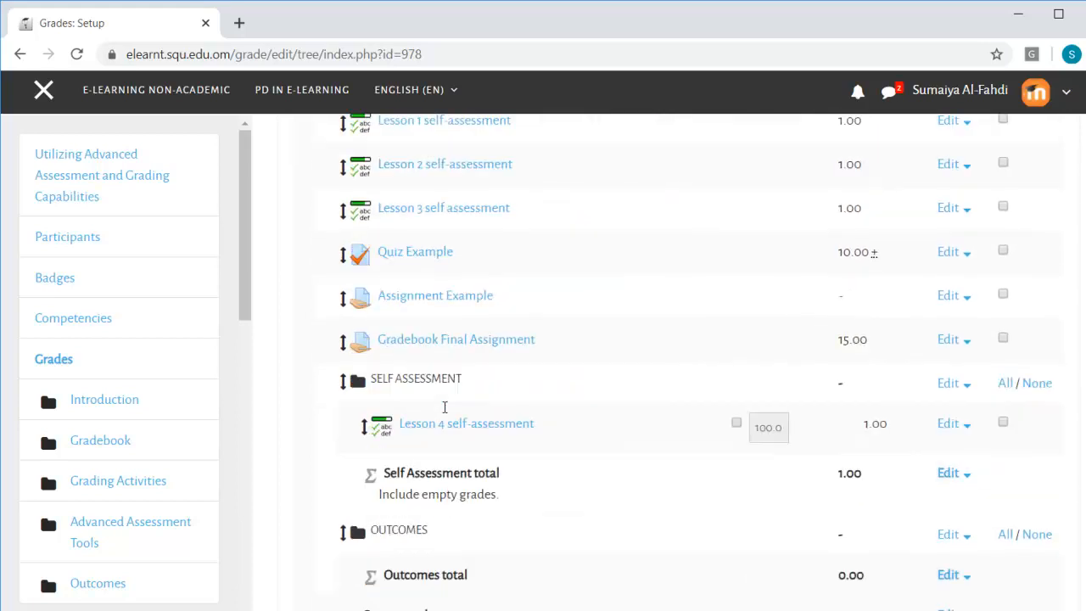
scroll(444, 407, up, 7)
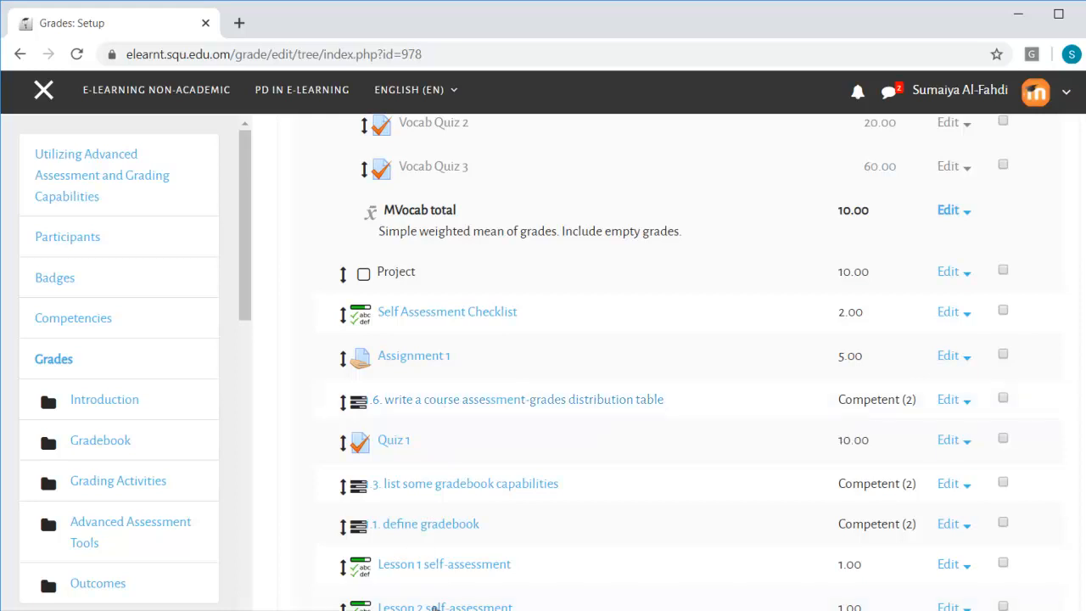
scroll(458, 582, down, 2)
scroll(458, 582, down, 5)
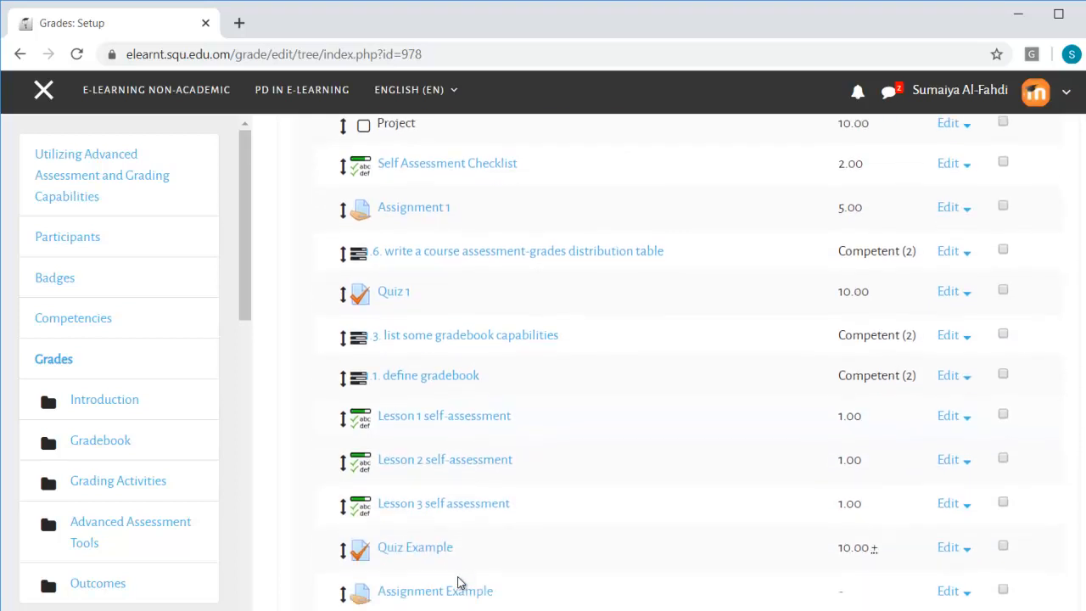
scroll(458, 582, down, 3)
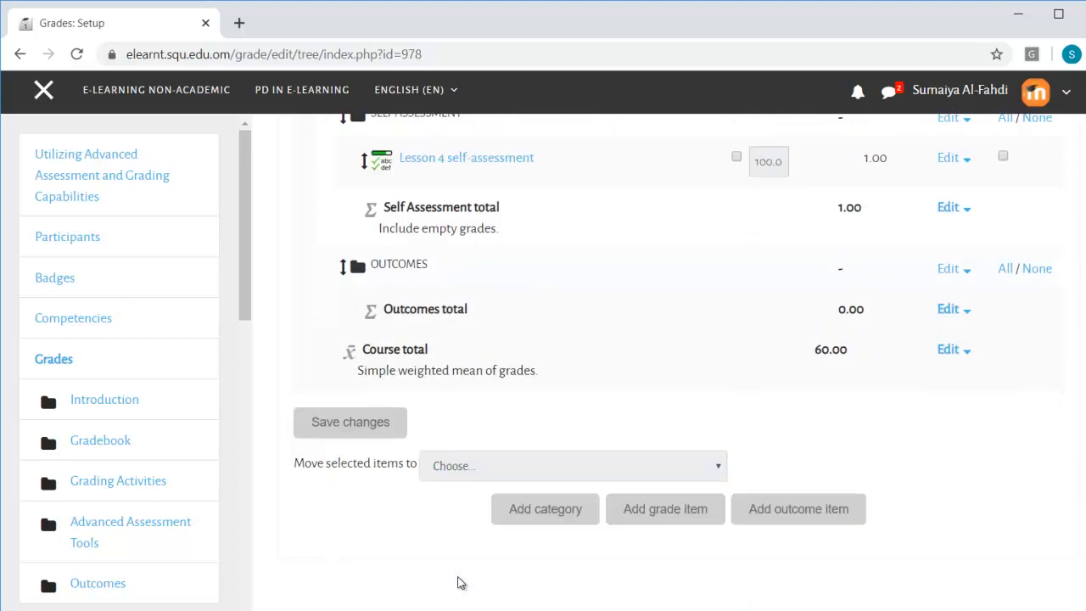
Add a new grade item to the gradebook and name it "Speaking test".
click(647, 486)
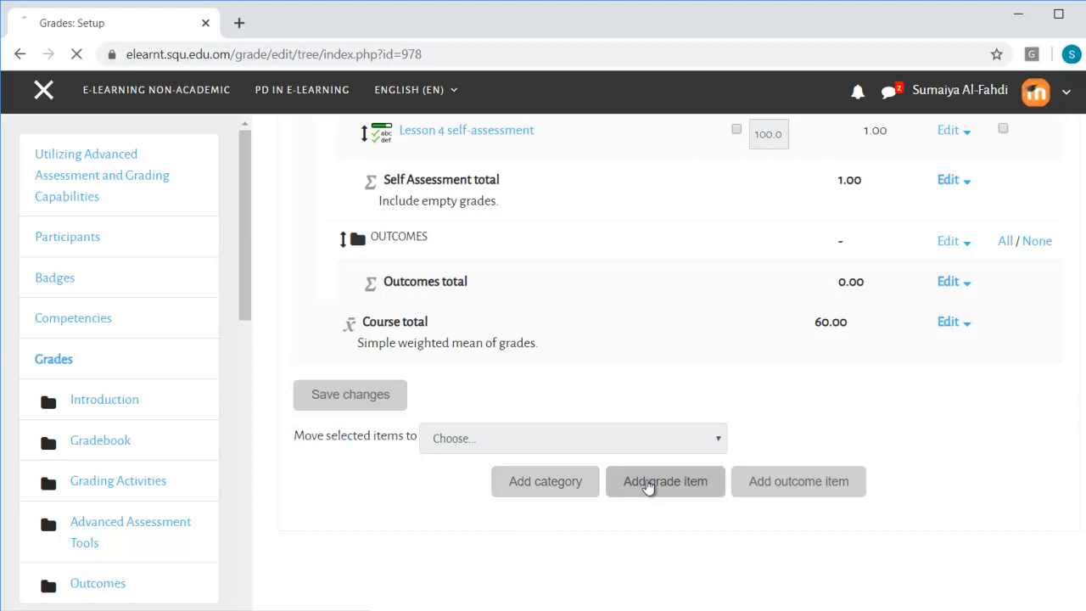
scroll(649, 486, down, 1)
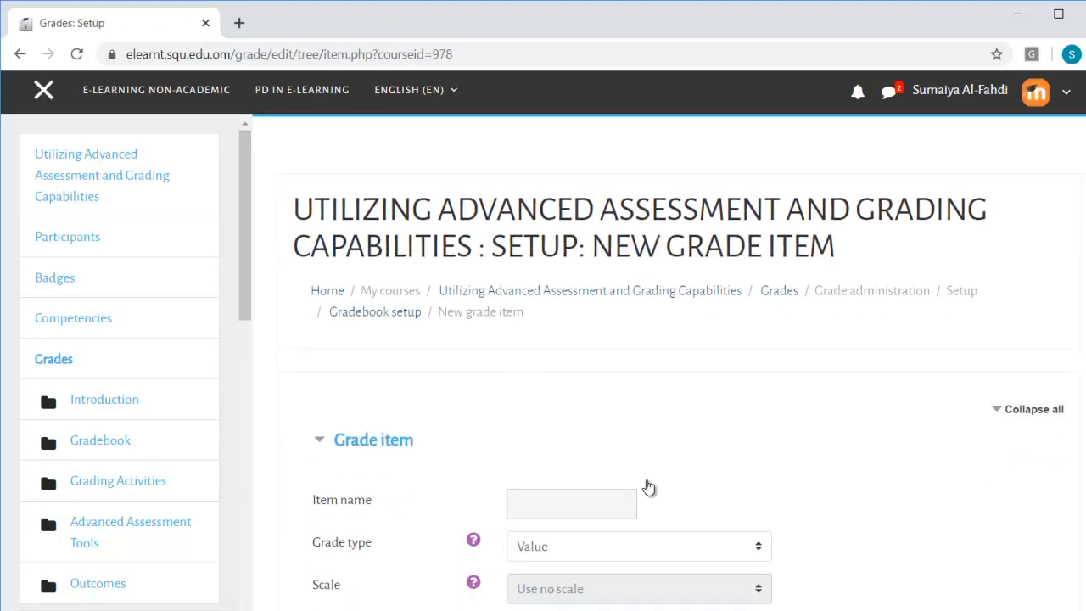
scroll(649, 486, down, 1)
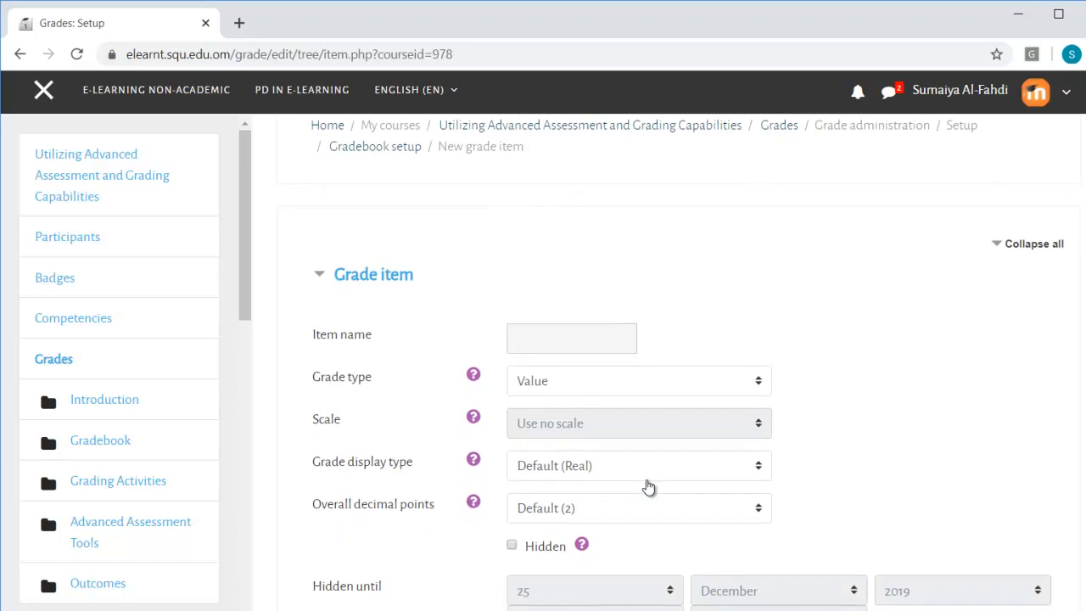
click(515, 326)
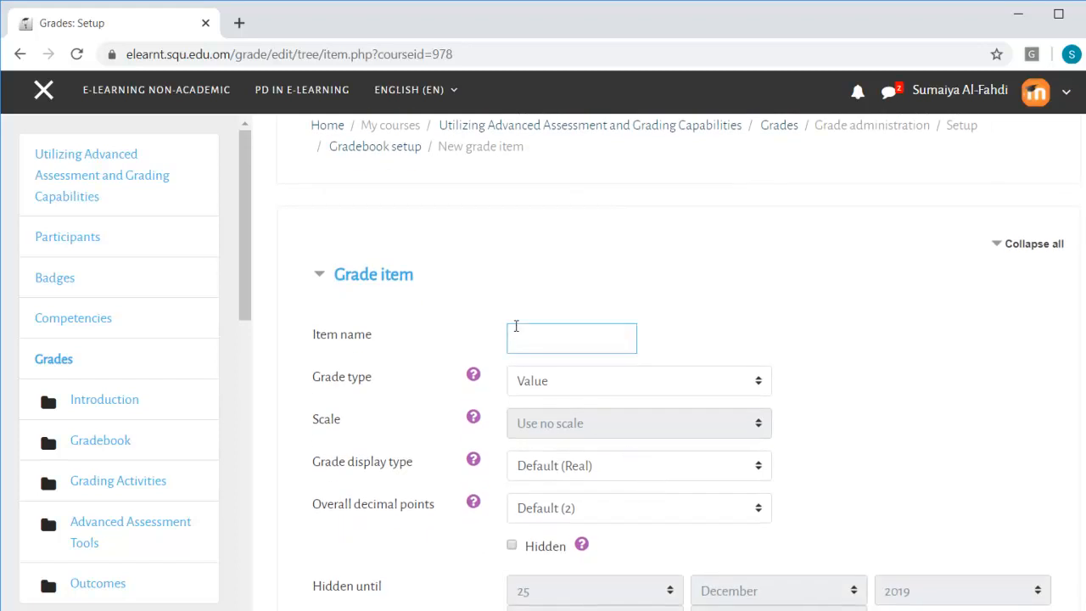
text(Speaking test)
Reveal the additional grade item settings and examine the optional item info and ID number fields.
scroll(515, 326, down, 3)
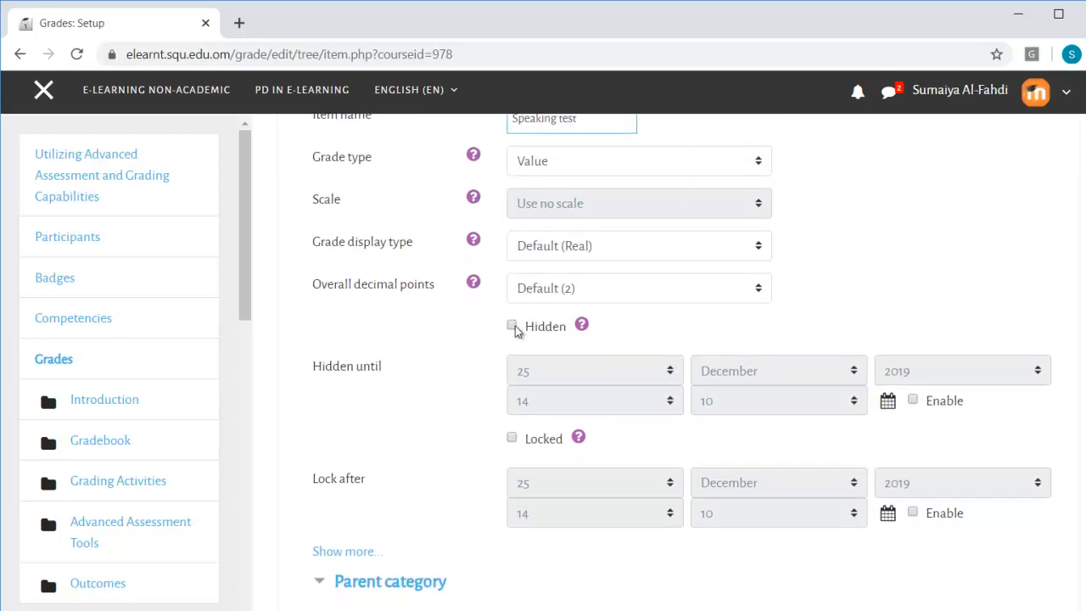
click(348, 557)
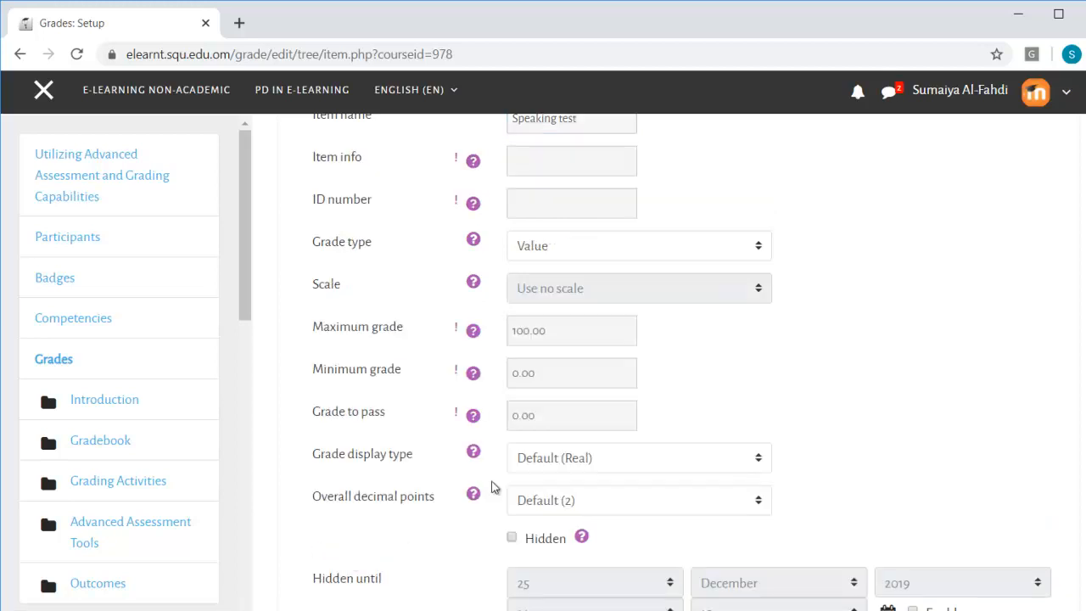
scroll(492, 487, up, 2)
scroll(492, 486, up, 2)
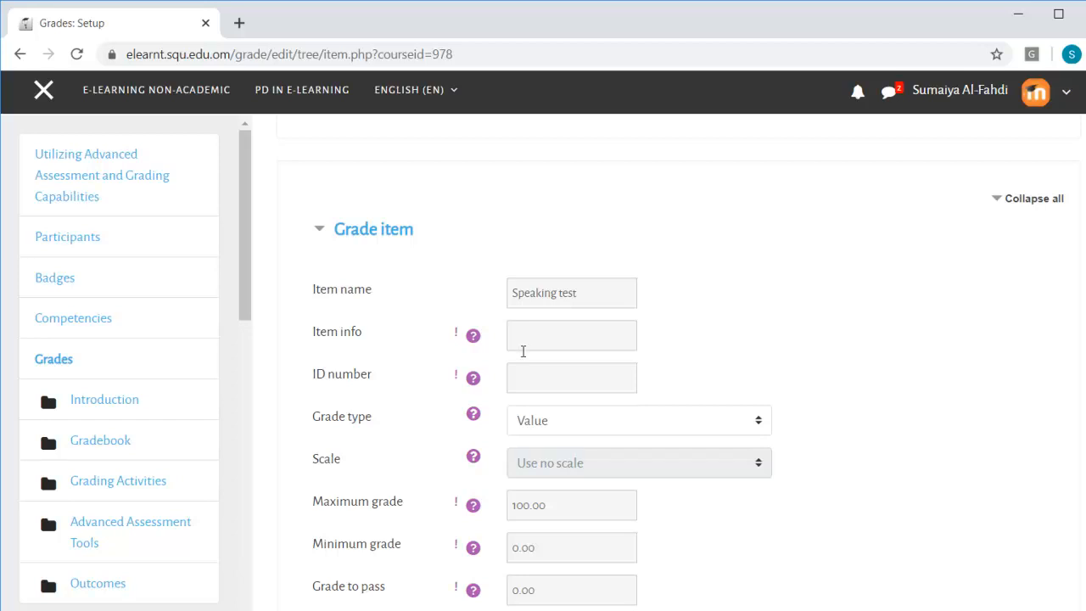
click(520, 379)
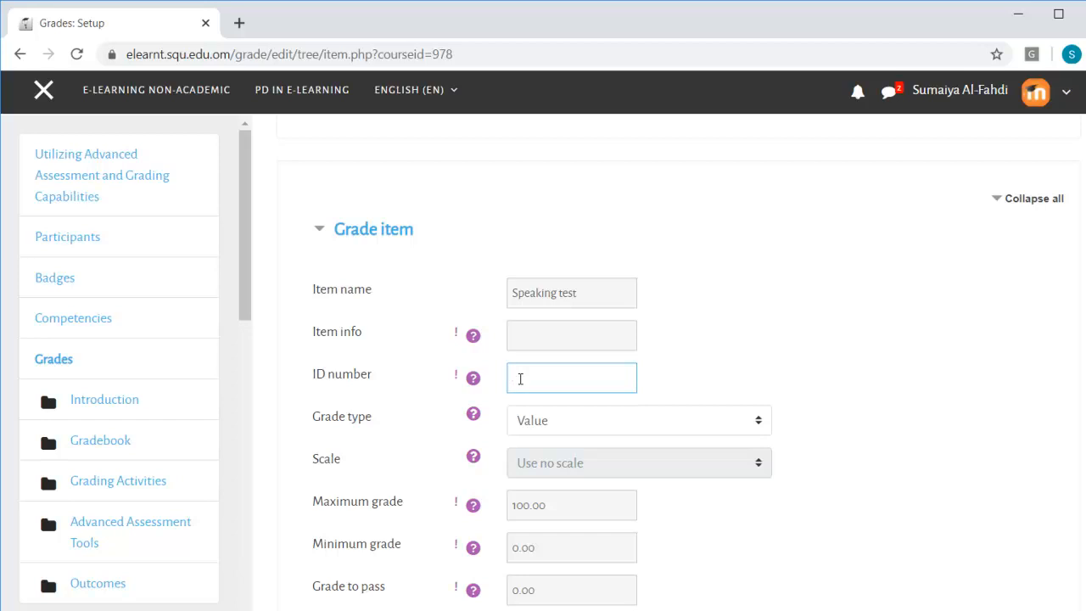
scroll(518, 381, down, 2)
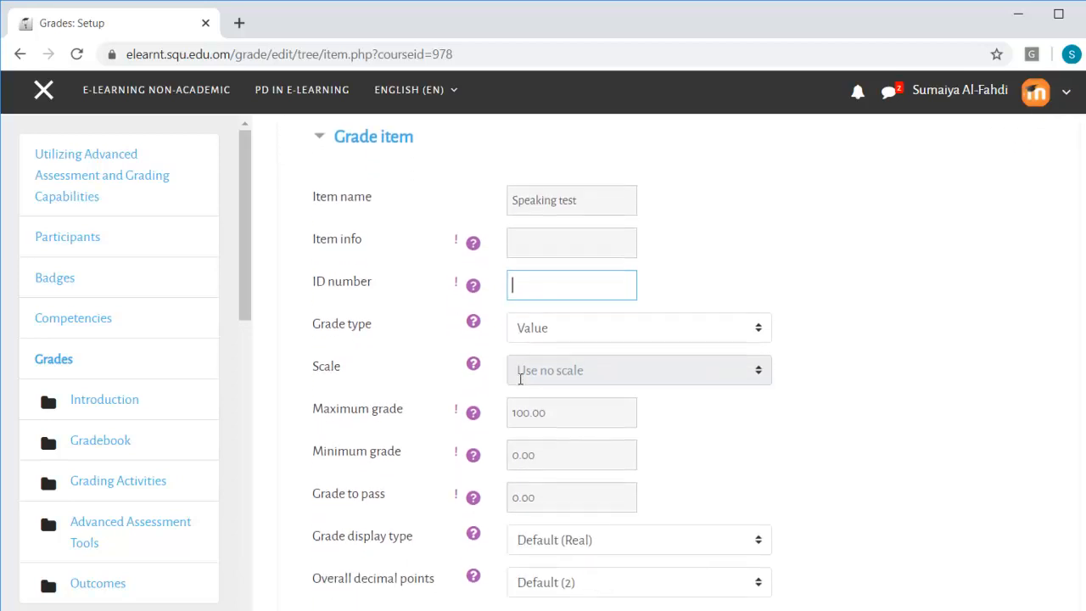
Try the Scale grade type to inspect the available scales, and return the grade type to Value.
click(544, 334)
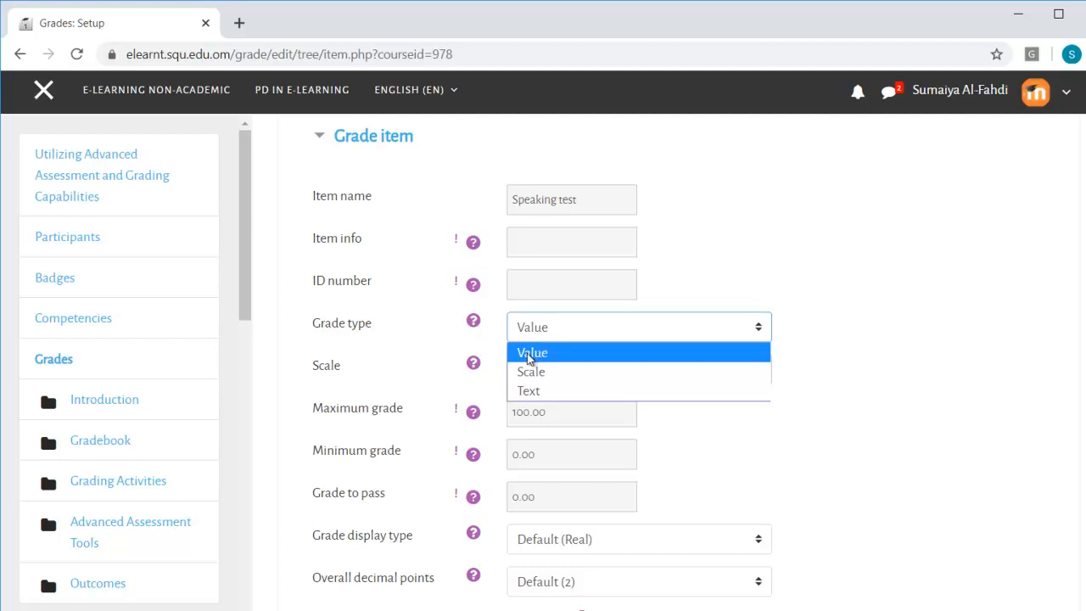
click(529, 358)
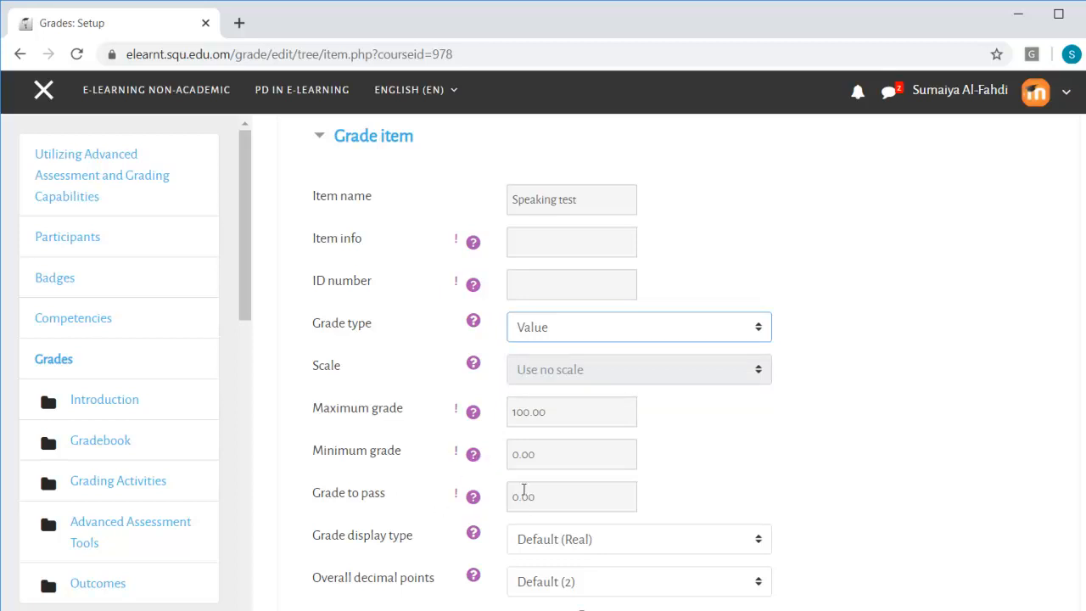
click(549, 320)
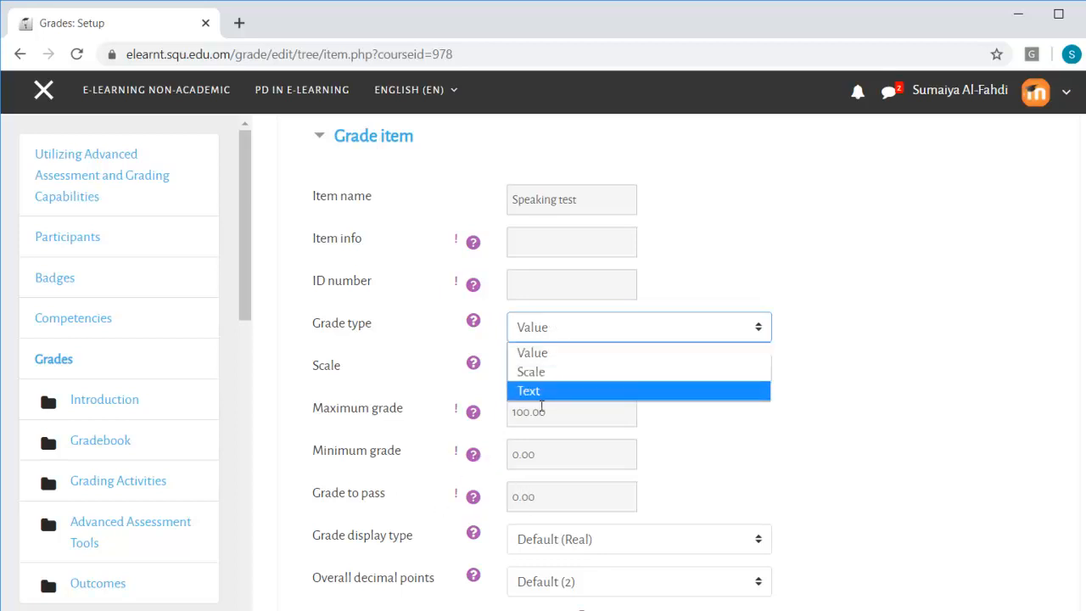
click(537, 375)
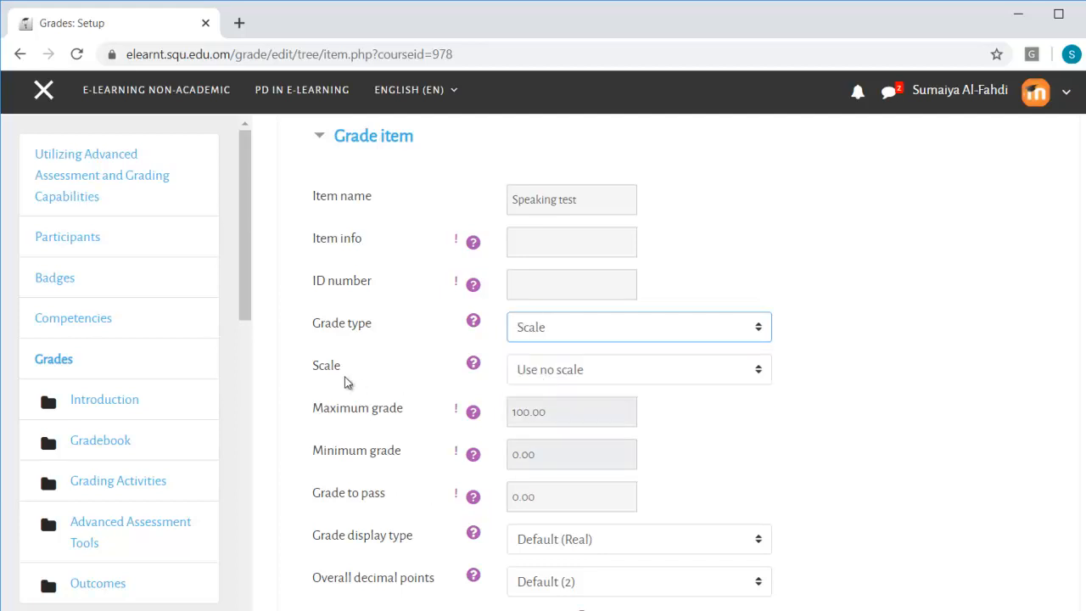
click(547, 380)
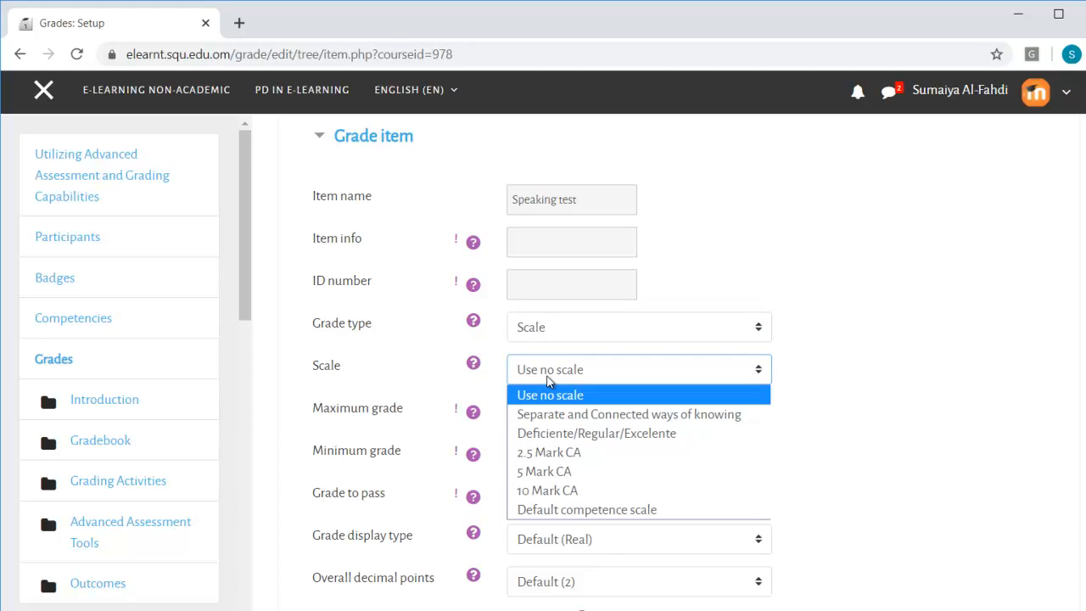
click(547, 373)
click(545, 340)
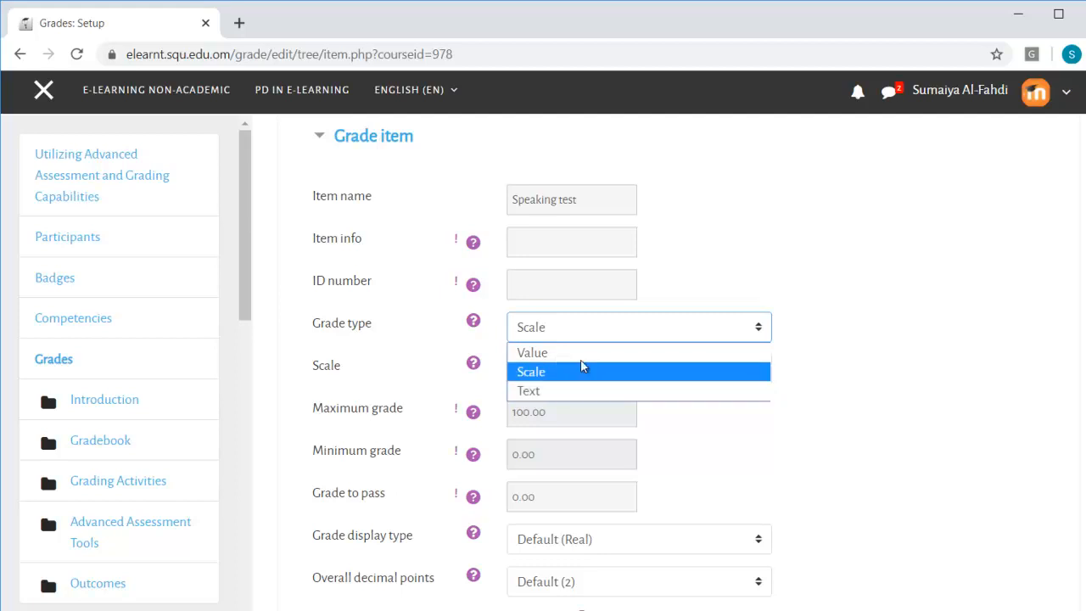
click(543, 353)
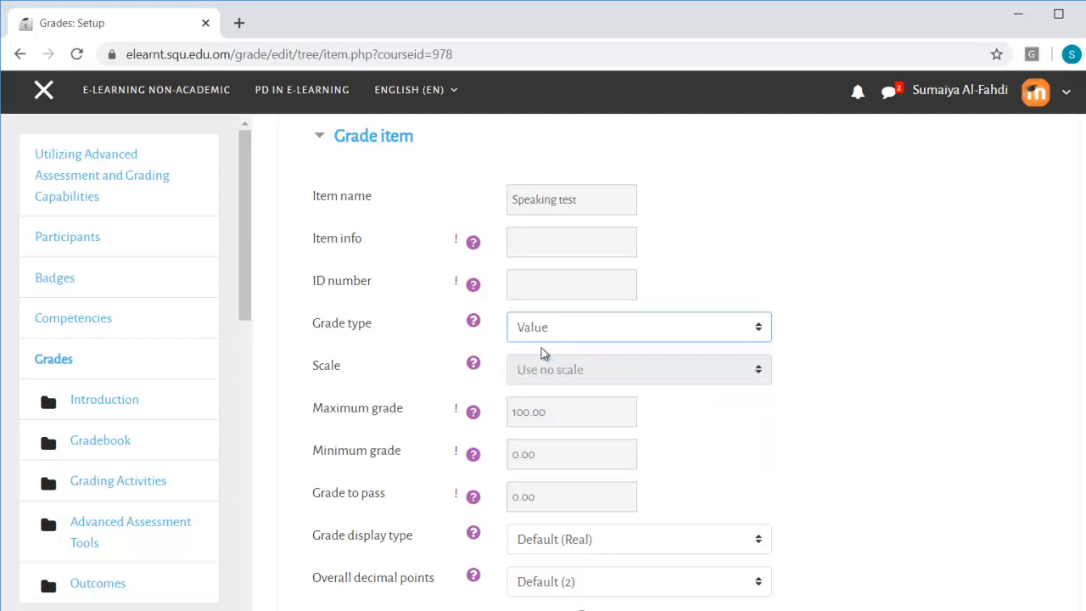
Set the Speaking test's maximum grade to 10.00 and its grade to pass to 7.00.
scroll(537, 418, down, 1)
scroll(536, 421, down, 1)
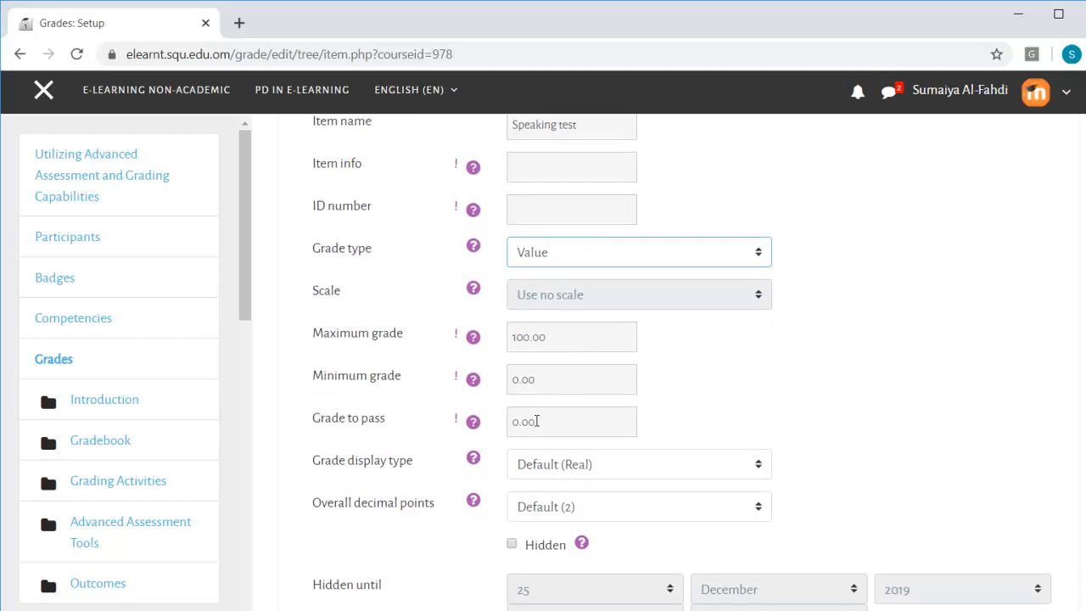
drag(523, 338, 509, 339)
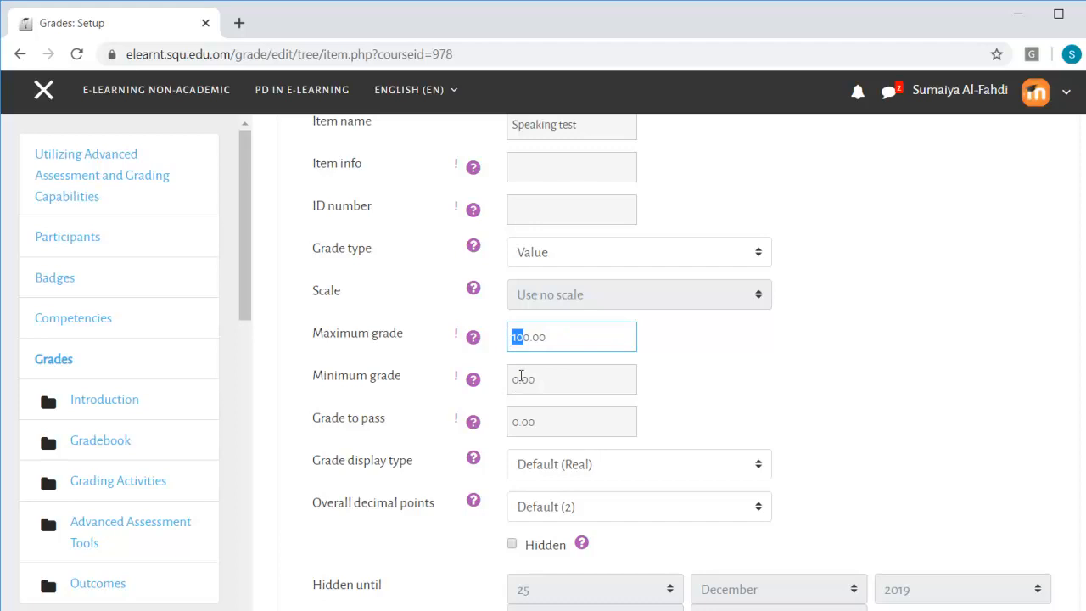
text(1)
click(521, 387)
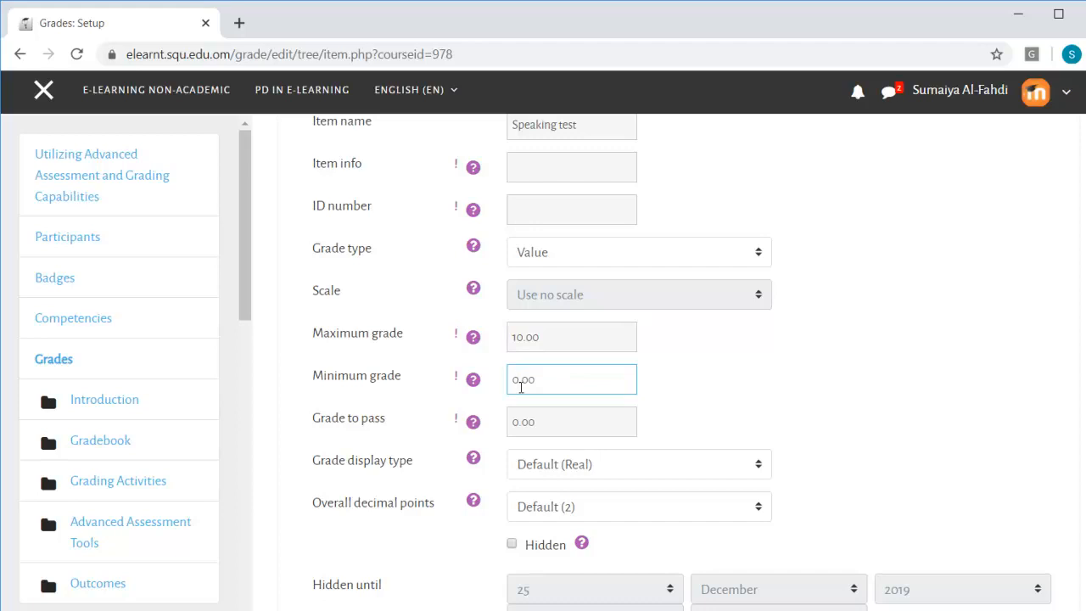
scroll(525, 429, down, 1)
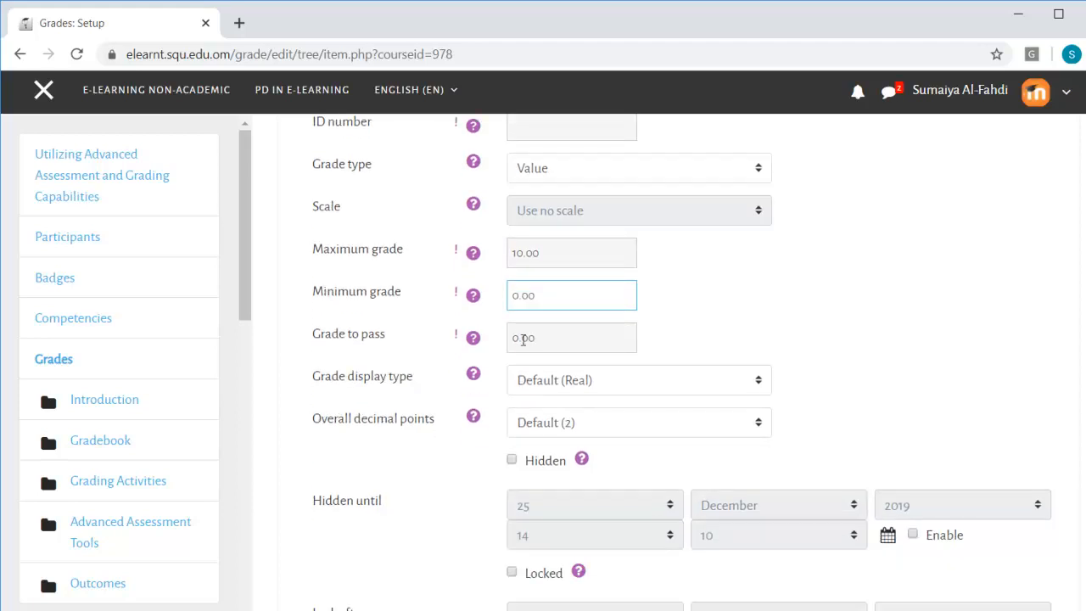
drag(517, 337, 512, 338)
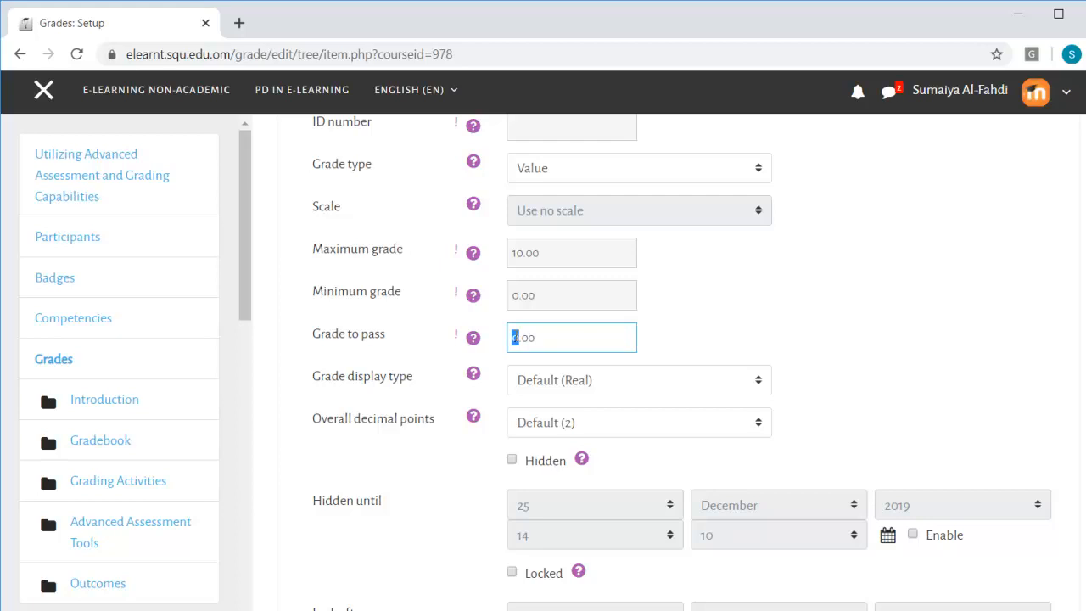
text(7)
Examine the available grade display types for the Speaking test, keeping Default (Real).
scroll(516, 336, down, 1)
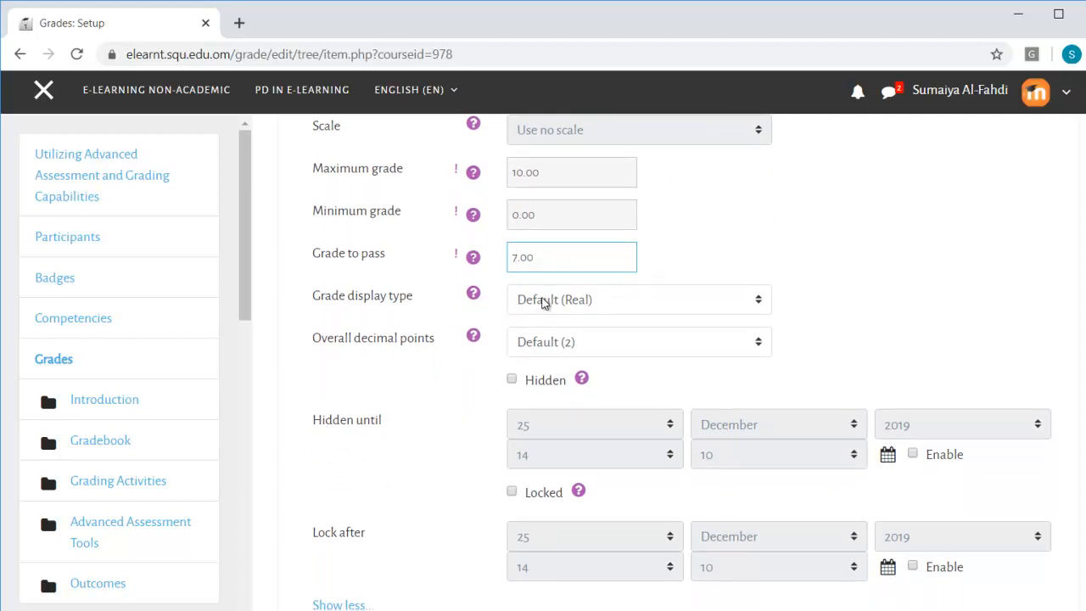
click(543, 305)
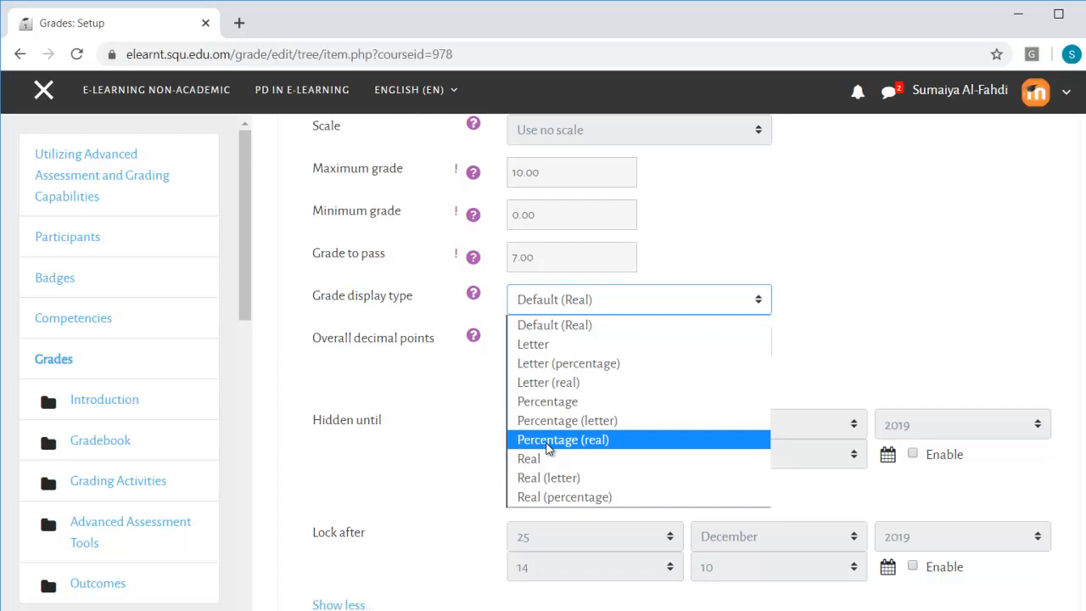
click(835, 307)
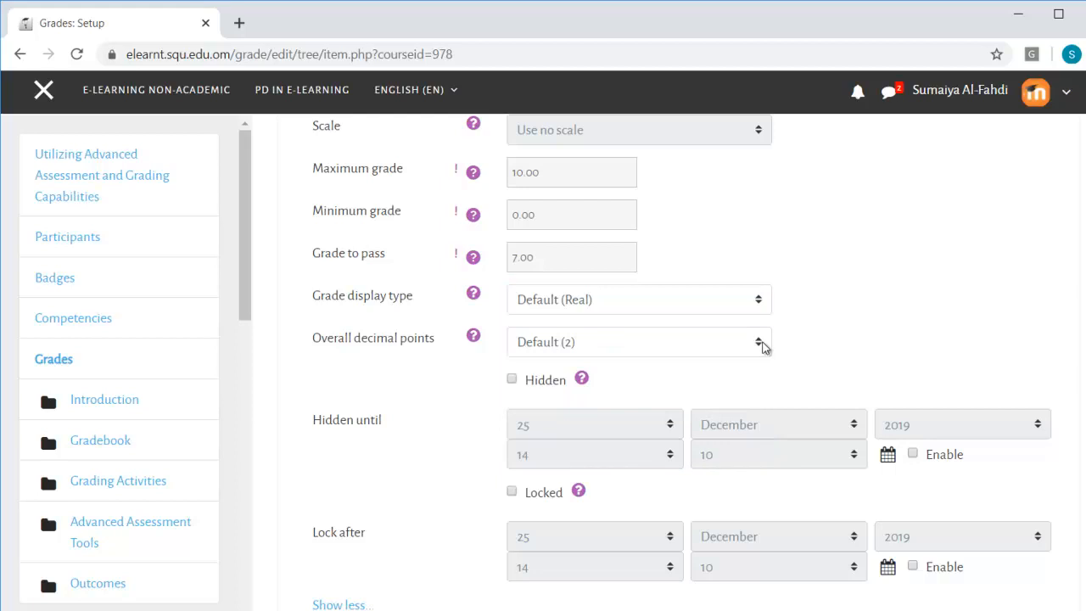
Set the Speaking test's overall decimal points to 1.
scroll(710, 379, down, 2)
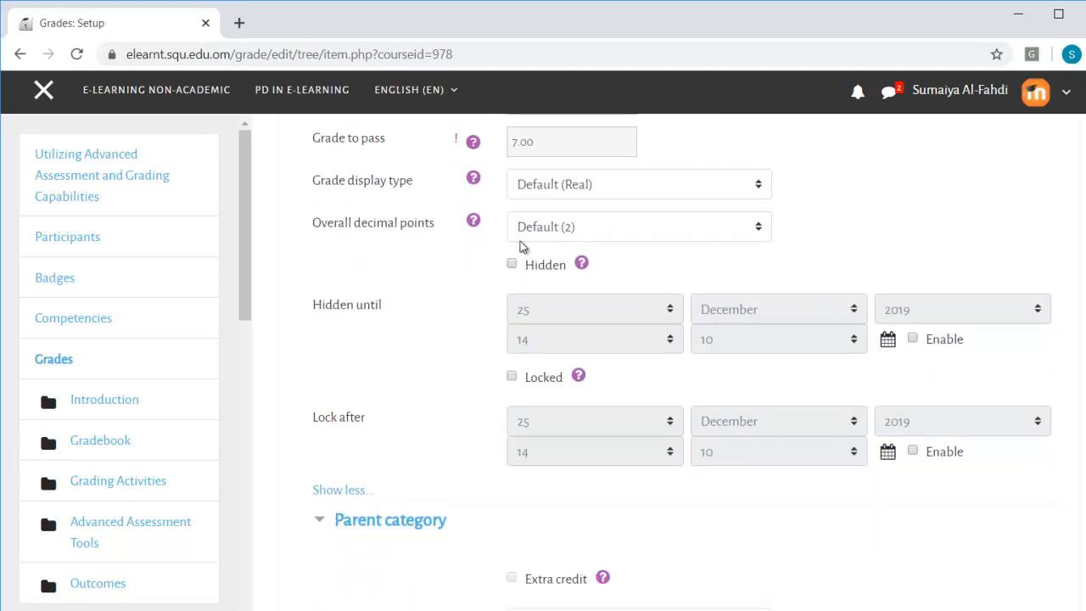
click(607, 237)
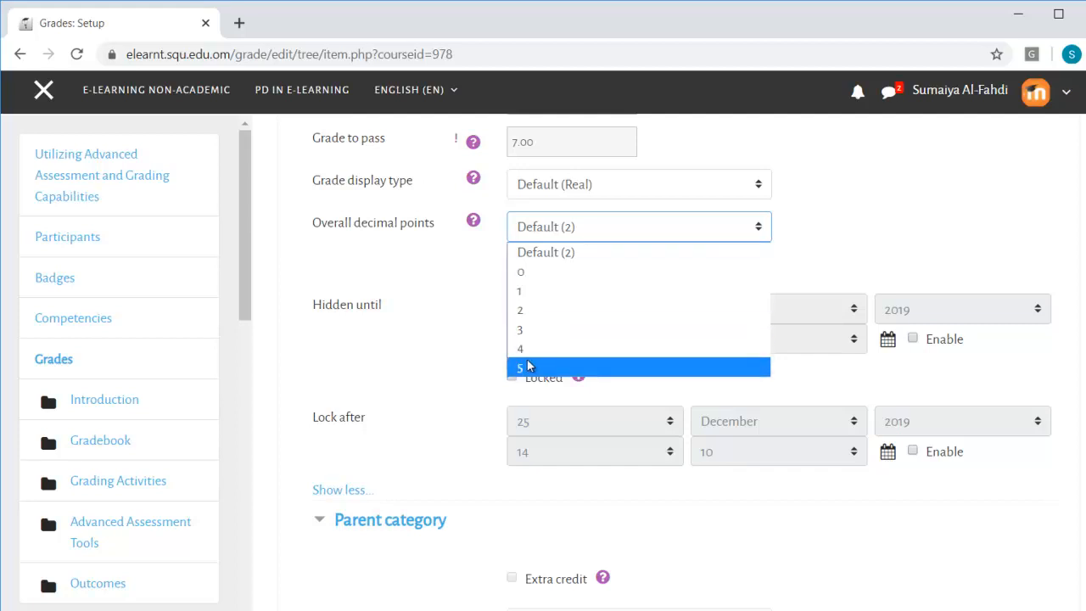
click(526, 280)
click(546, 230)
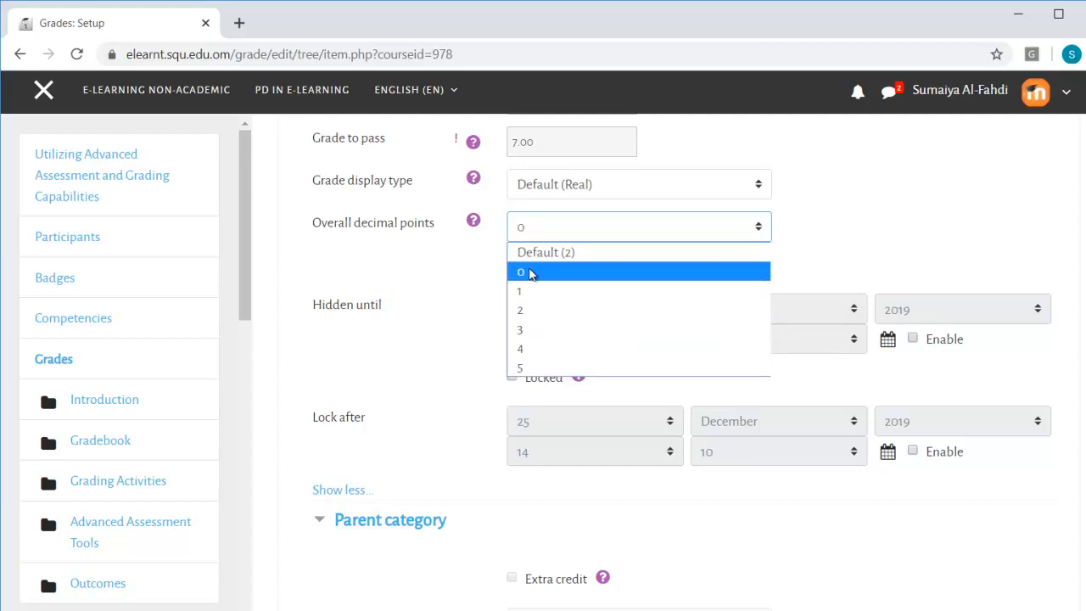
click(524, 290)
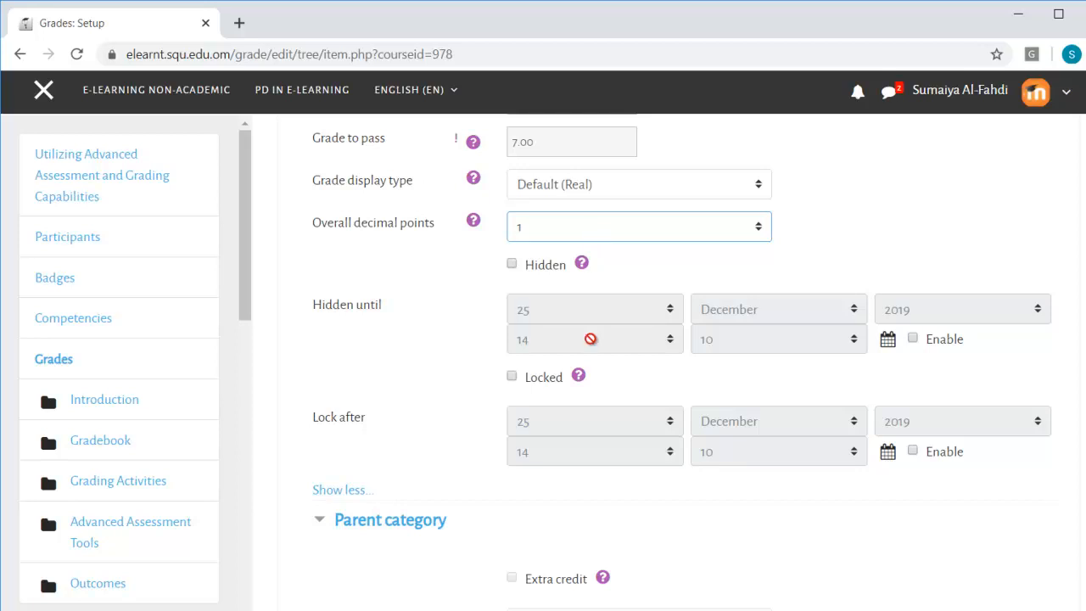
Hide and lock the Speaking test, enabling both the Hidden until and Lock after dates at 25 December 2019, 14:10.
scroll(594, 387, down, 1)
click(593, 383)
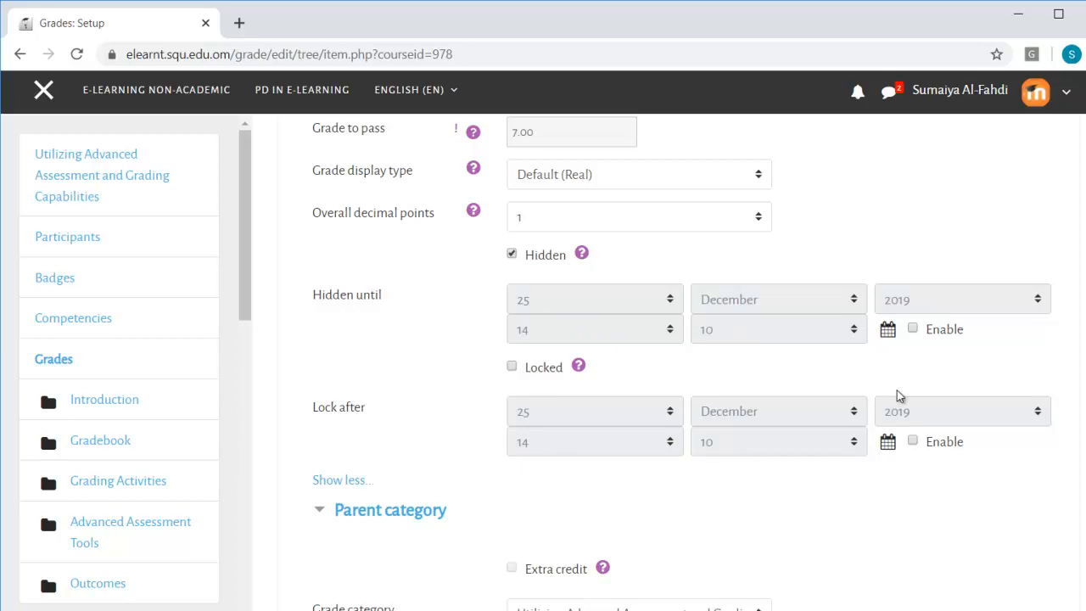
click(912, 329)
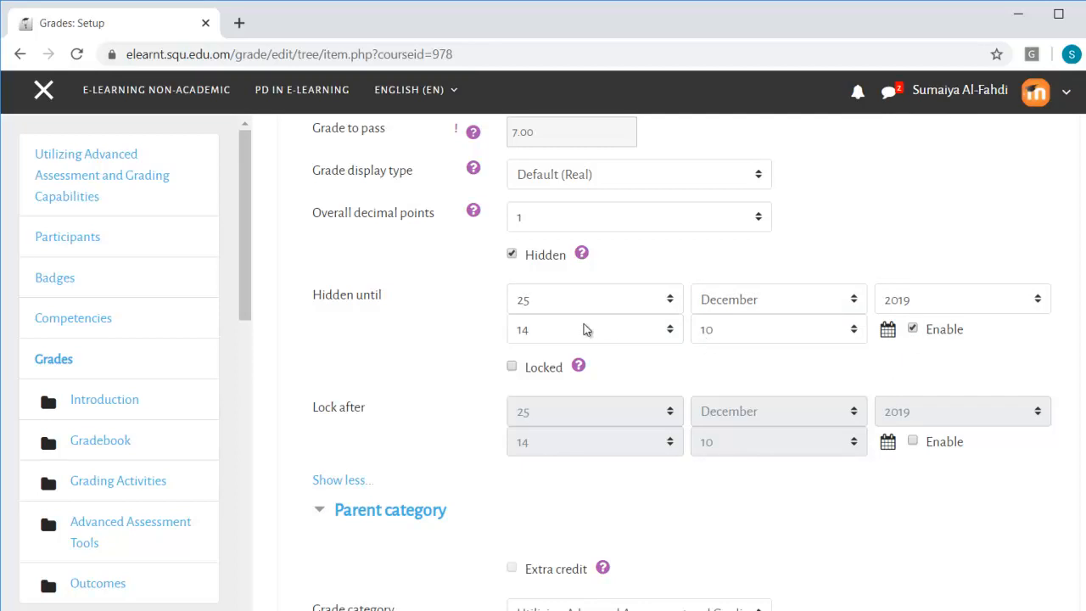
scroll(584, 329, down, 1)
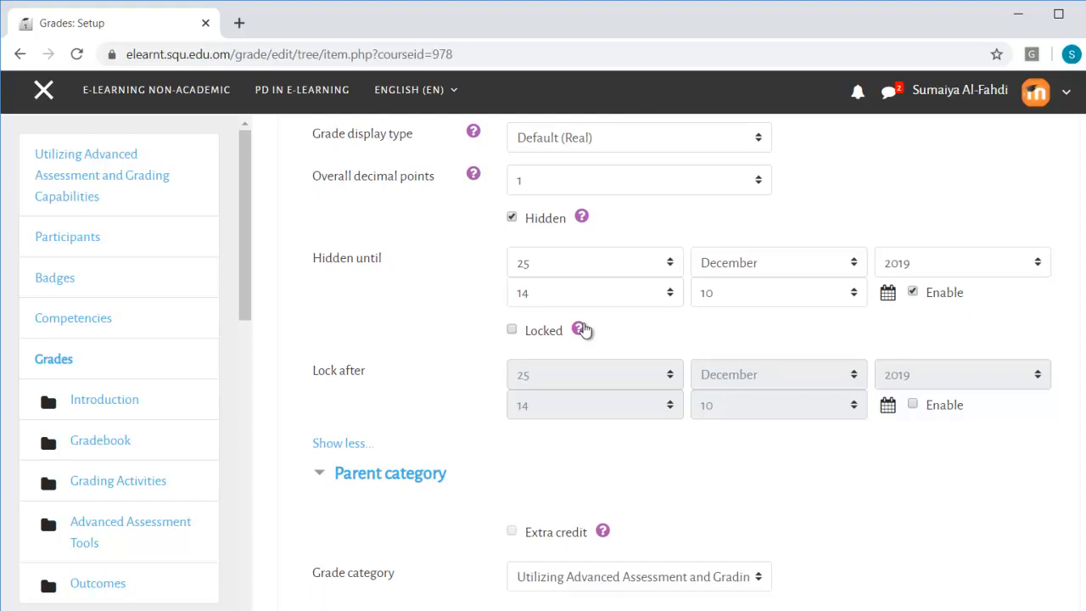
click(543, 330)
scroll(534, 301, down, 1)
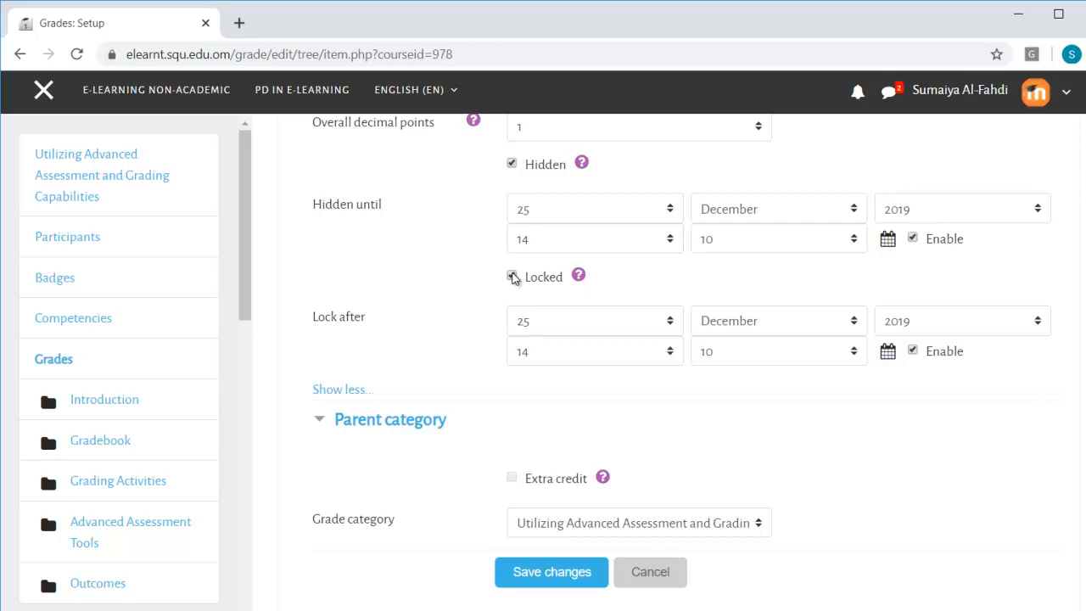
Assign the Speaking test to the Speaking Exams grade category and save the grade item to the gradebook.
scroll(509, 445, down, 2)
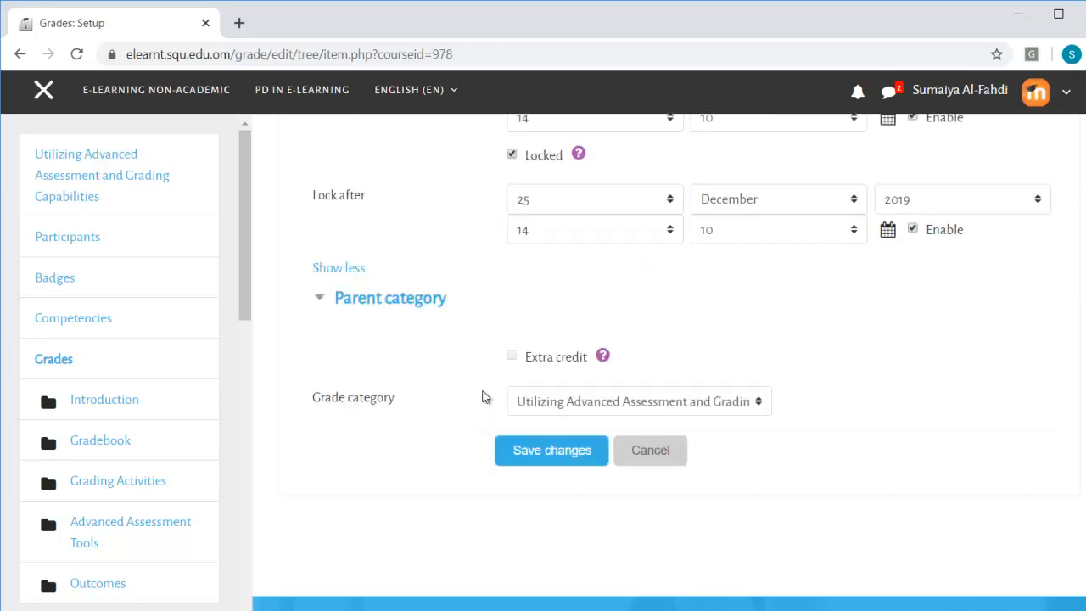
click(564, 401)
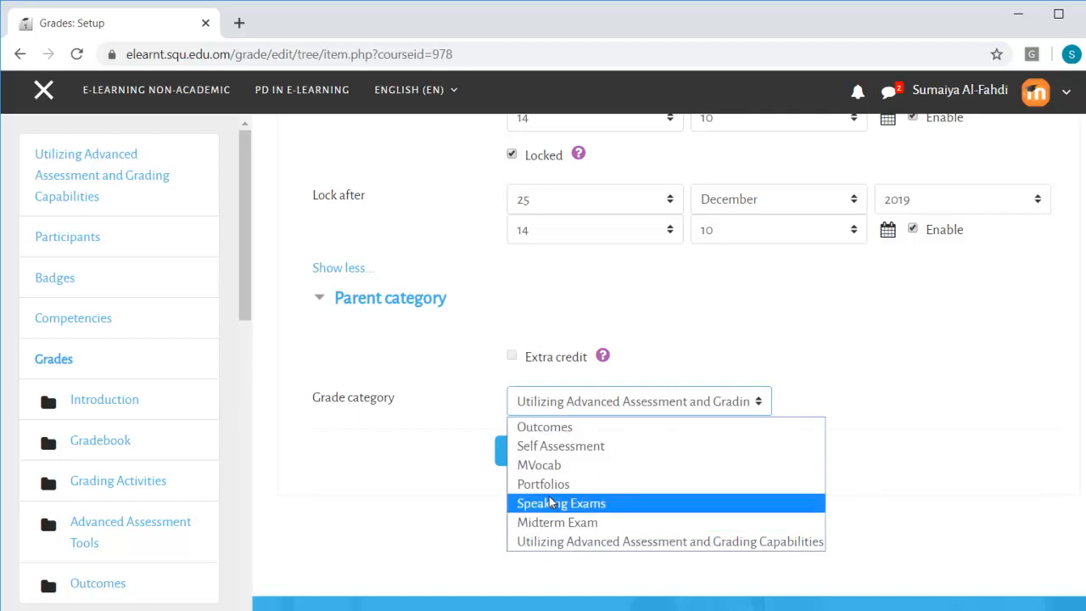
click(550, 502)
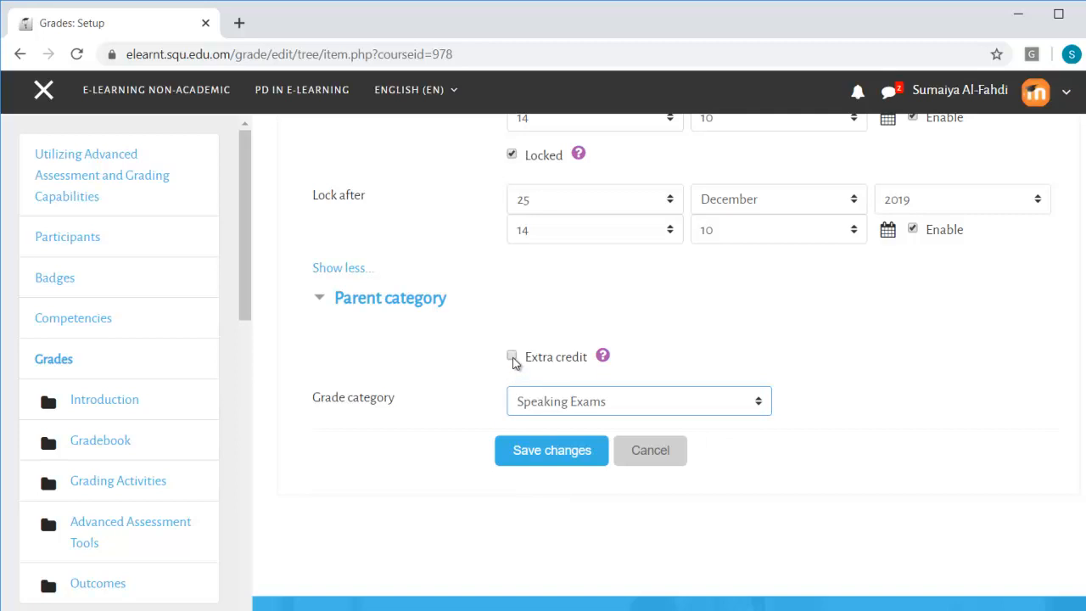
click(547, 466)
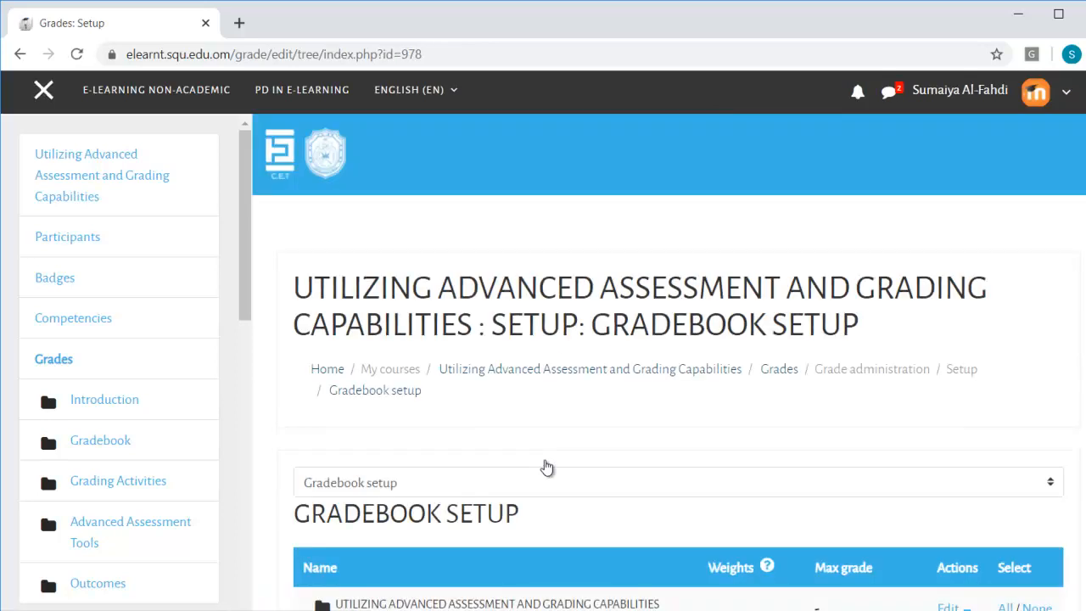
scroll(547, 466, down, 3)
scroll(546, 465, down, 1)
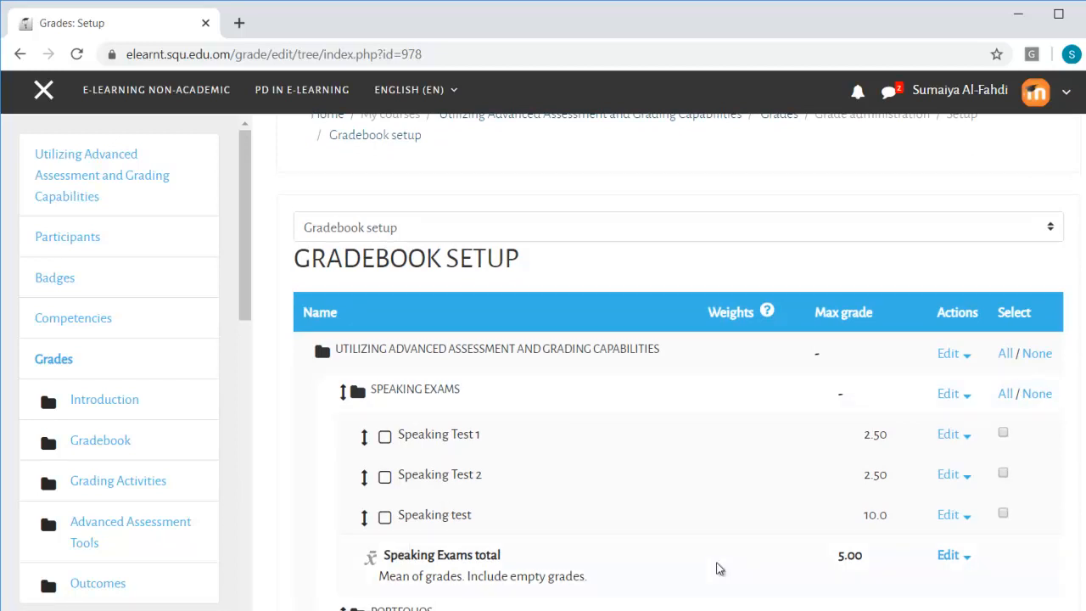
scroll(715, 568, down, 1)
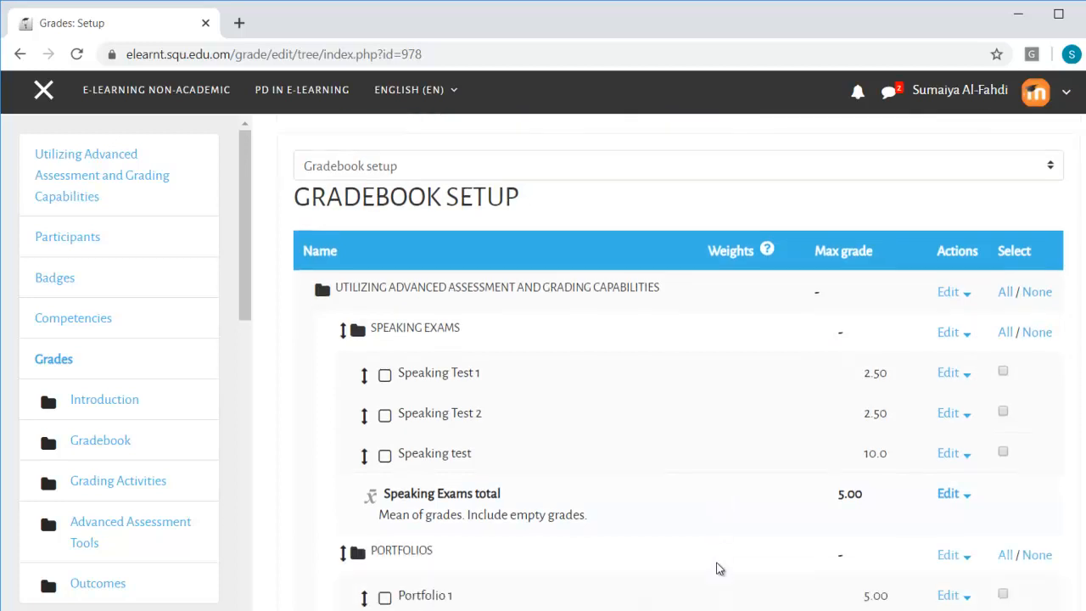
Start a new grade category in the gradebook setup and name it Quizzes.
scroll(625, 550, down, 10)
scroll(625, 550, down, 6)
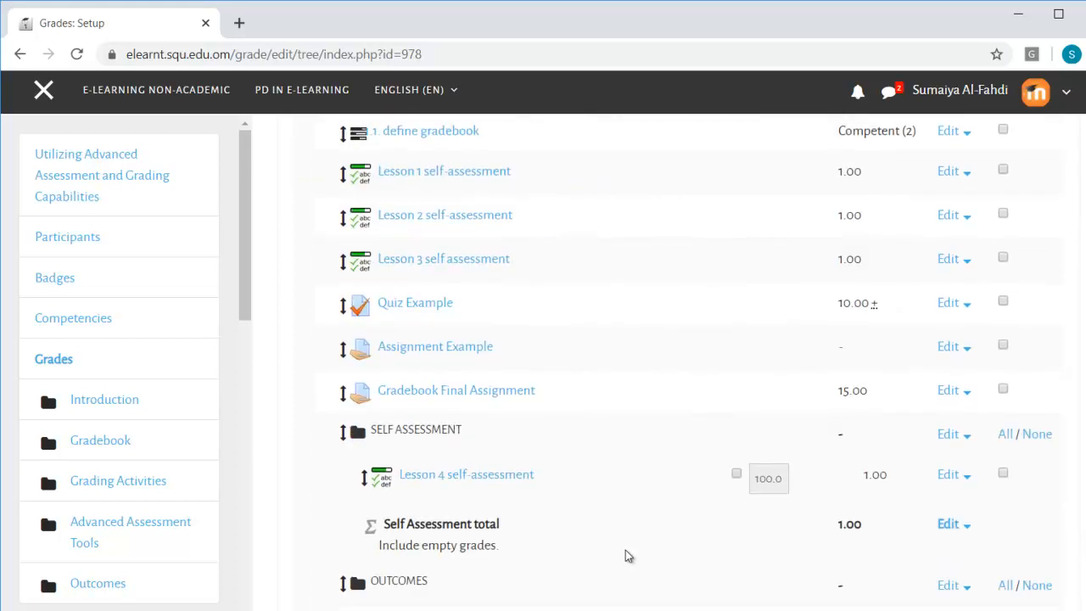
scroll(625, 549, down, 3)
scroll(625, 550, up, 1)
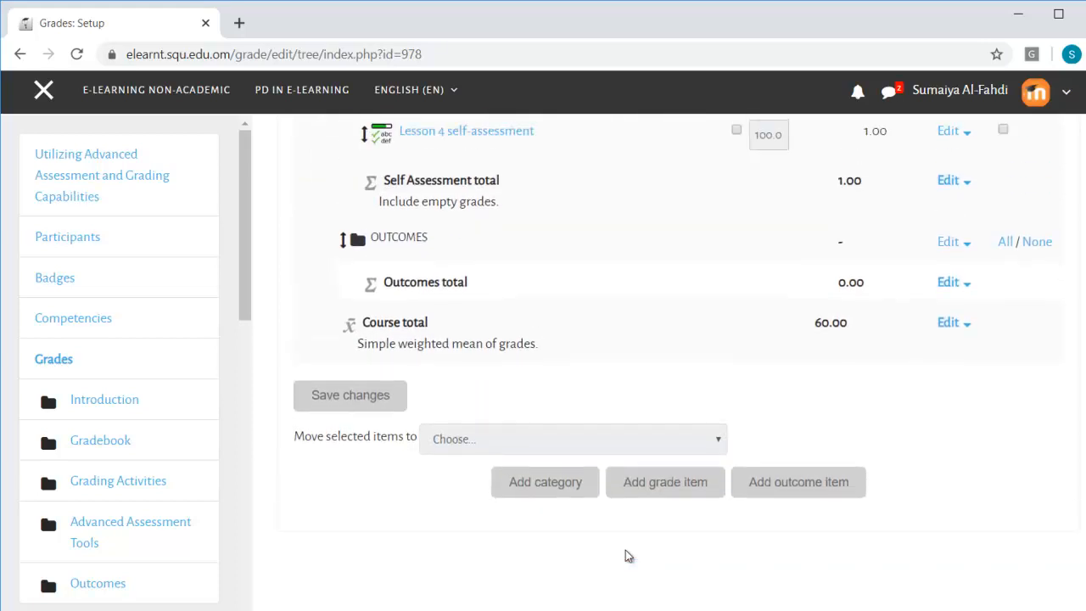
click(535, 484)
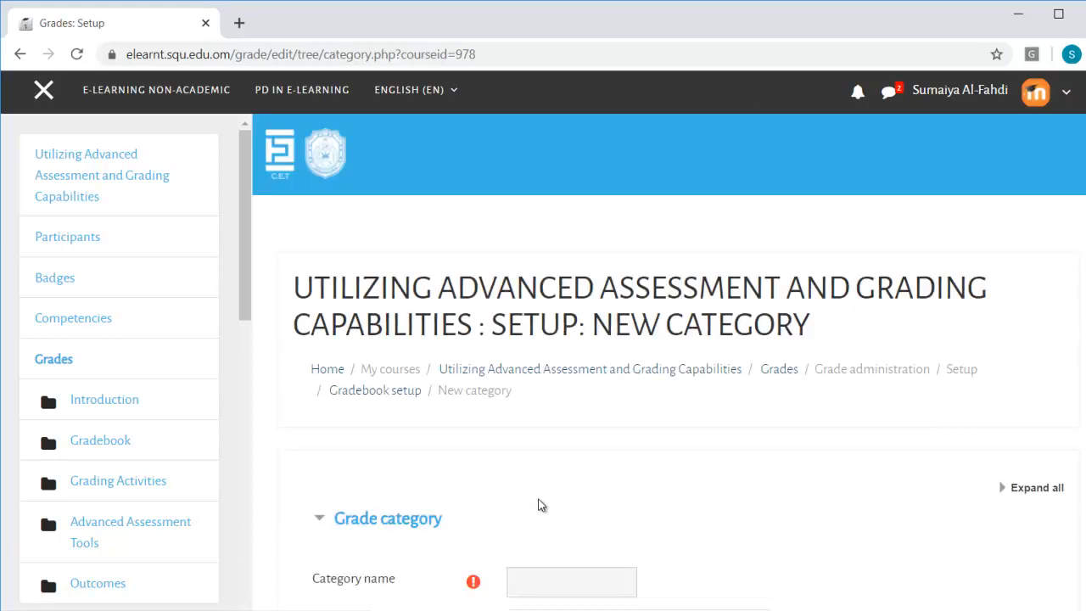
scroll(564, 555, down, 1)
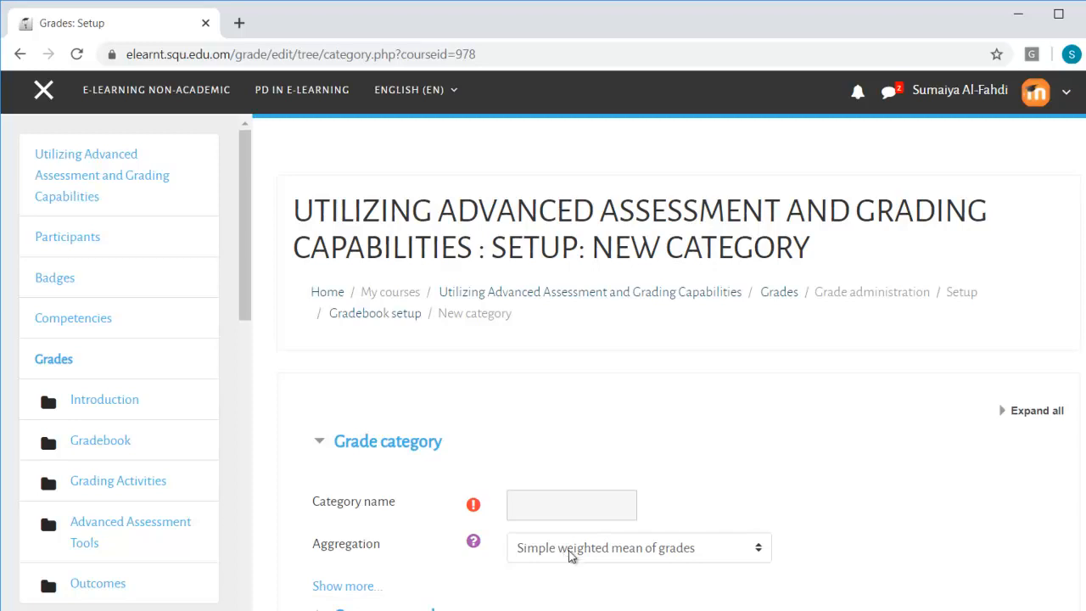
scroll(574, 536, down, 1)
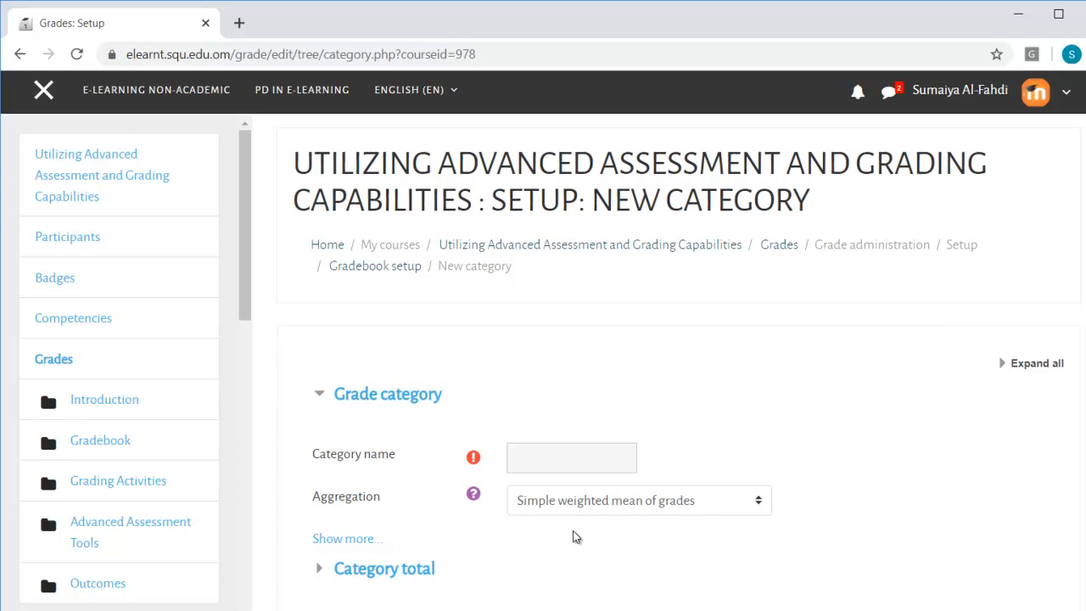
scroll(573, 536, down, 1)
click(536, 414)
scroll(535, 414, down, 1)
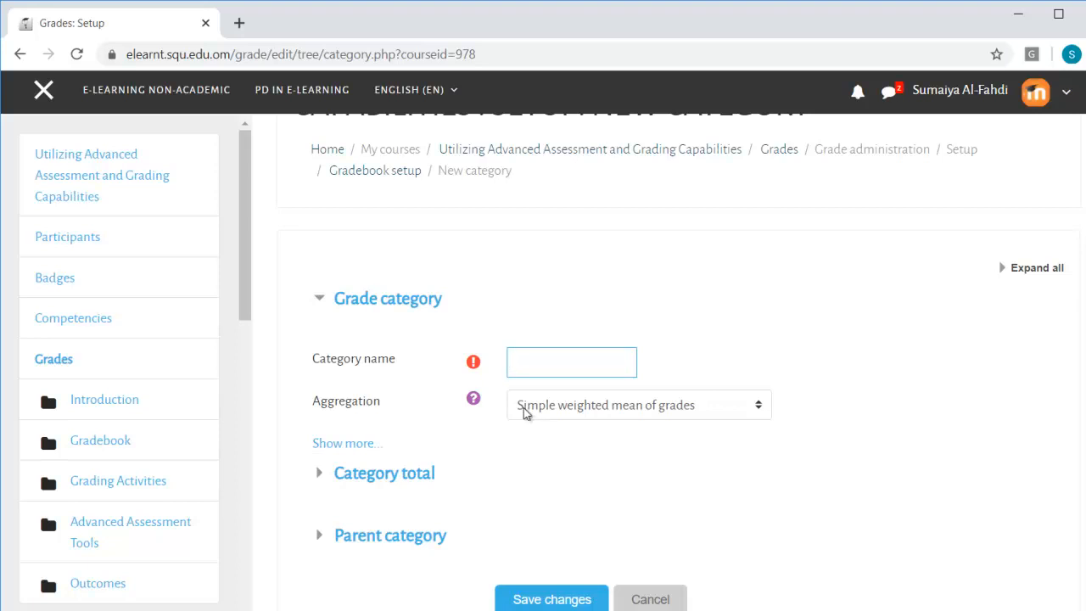
text(Quizzes)
Examine the available aggregation methods for the Quizzes category, keeping Simple weighted mean of grades.
scroll(524, 475, down, 1)
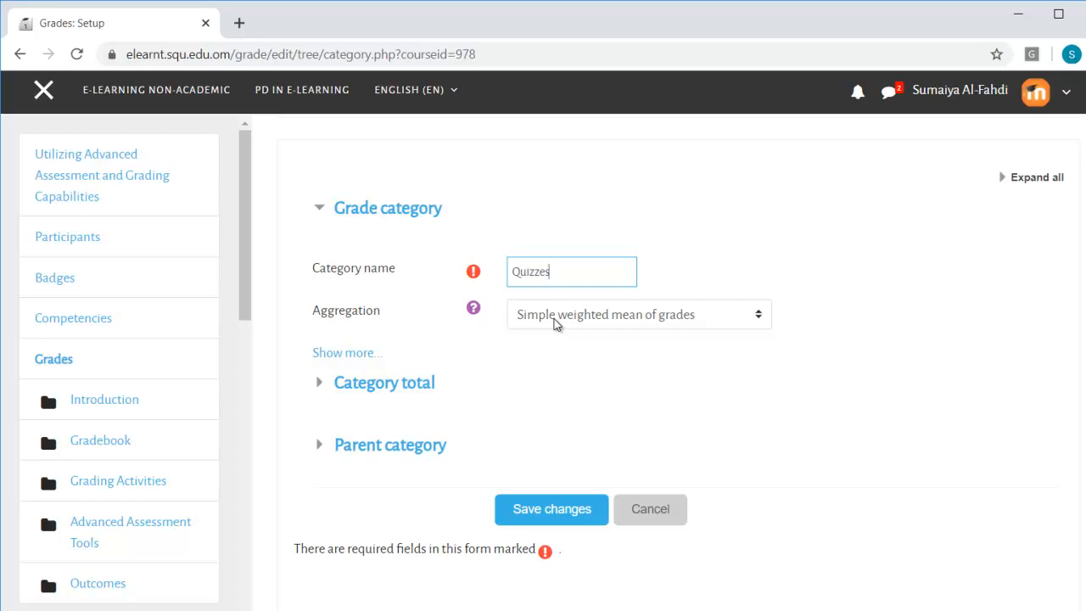
click(556, 325)
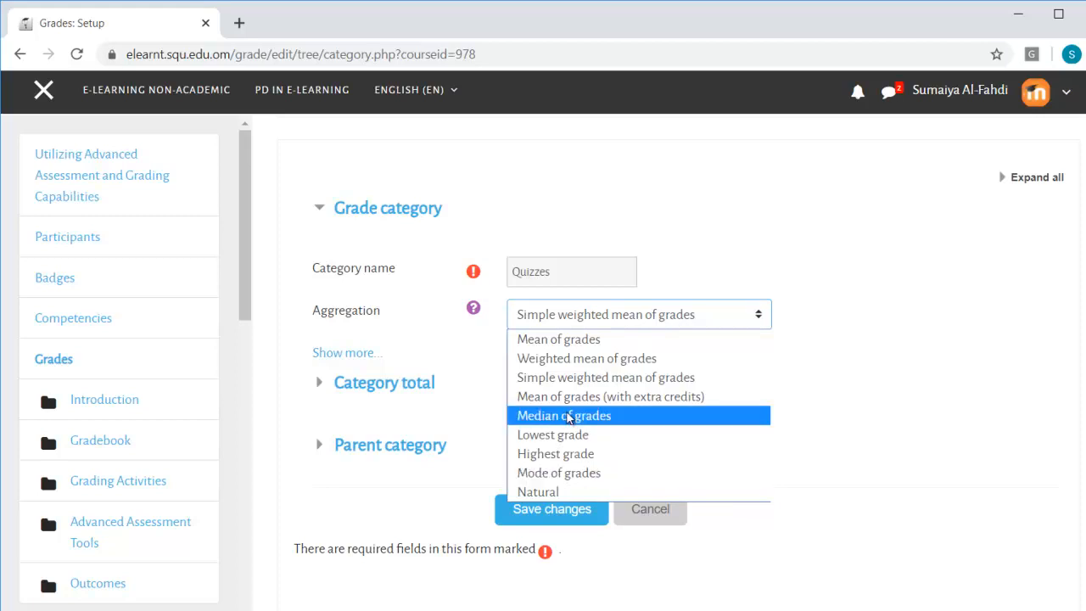
click(561, 379)
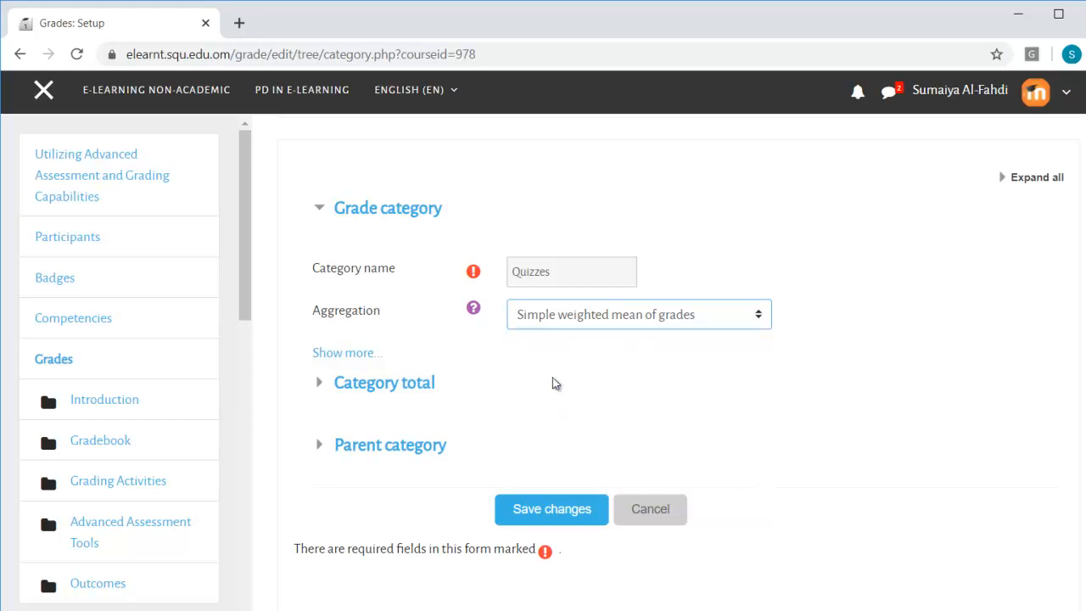
Reveal the additional Quizzes category settings and turn off Exclude empty grades.
click(337, 354)
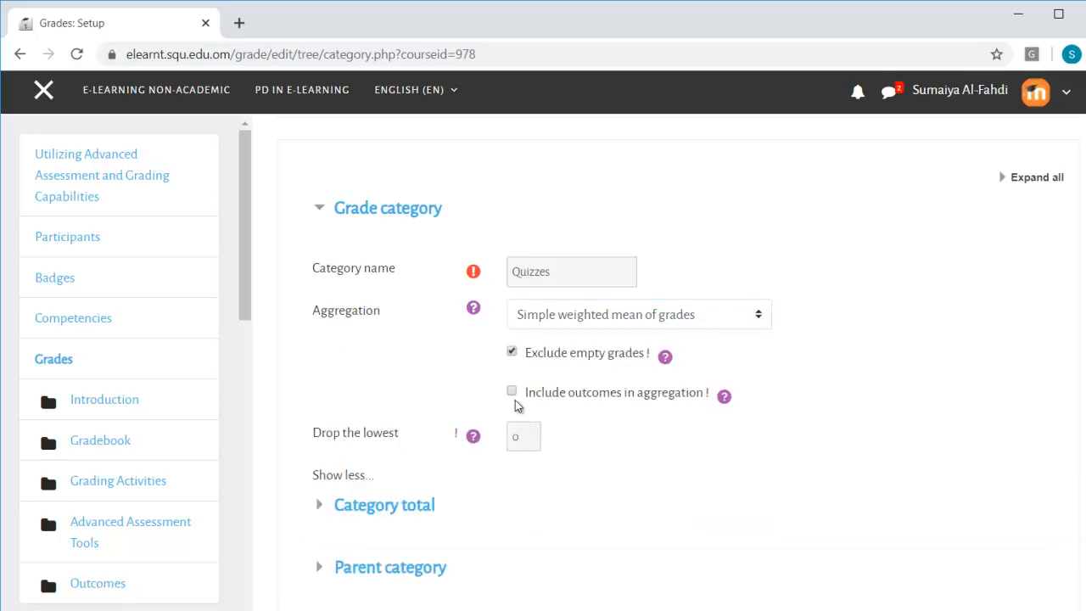
click(513, 353)
click(512, 354)
scroll(512, 354, down, 1)
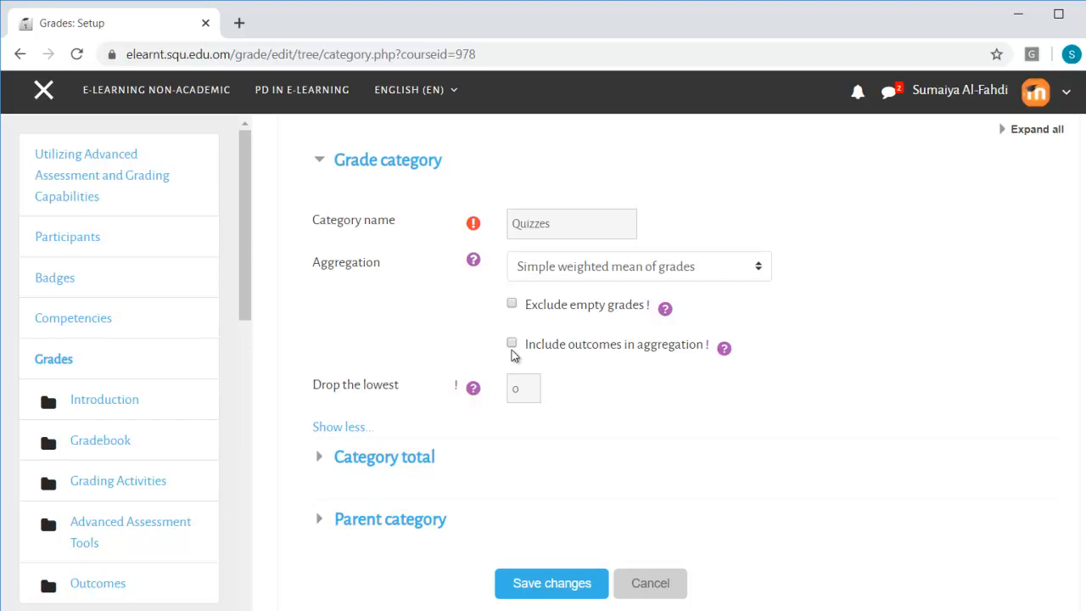
Expand the Category total settings for Quizzes and examine the available grade types, keeping Value.
scroll(514, 352, down, 1)
scroll(455, 412, down, 1)
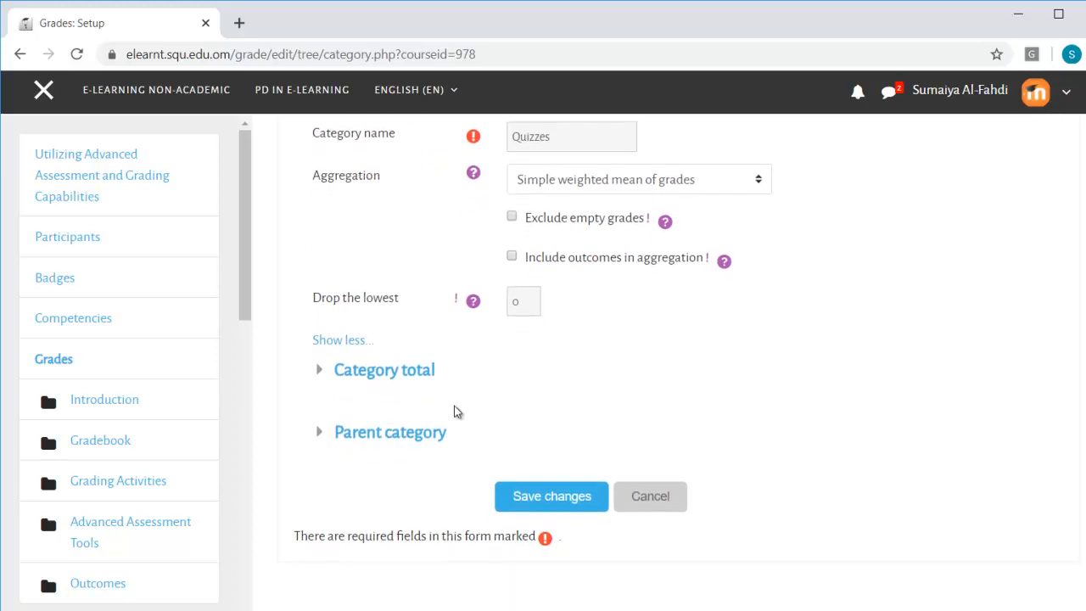
click(388, 386)
scroll(484, 472, down, 1)
scroll(484, 472, down, 1)
scroll(483, 473, down, 1)
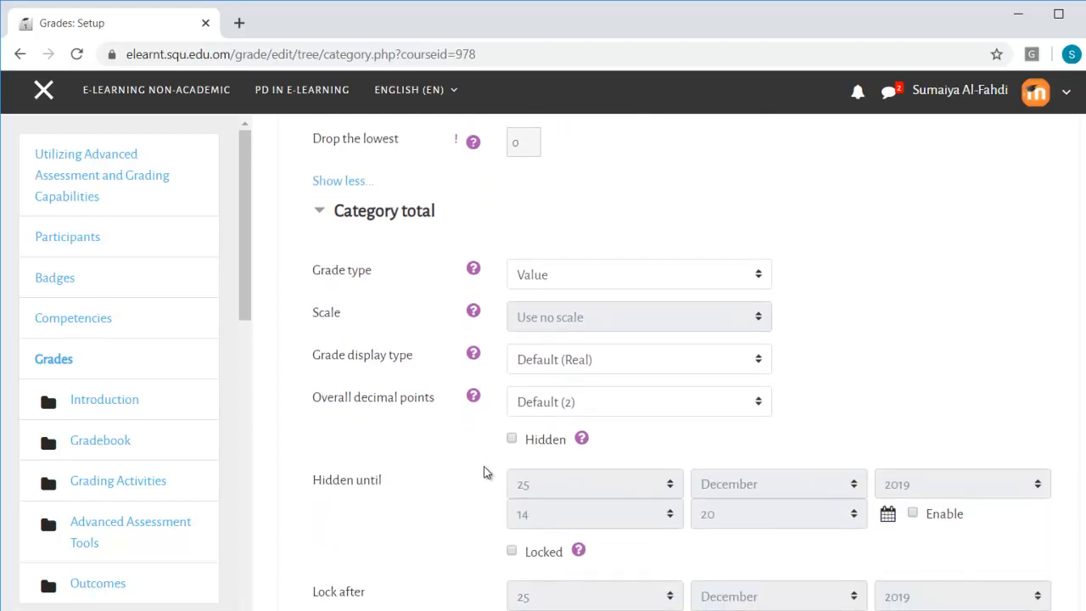
click(591, 280)
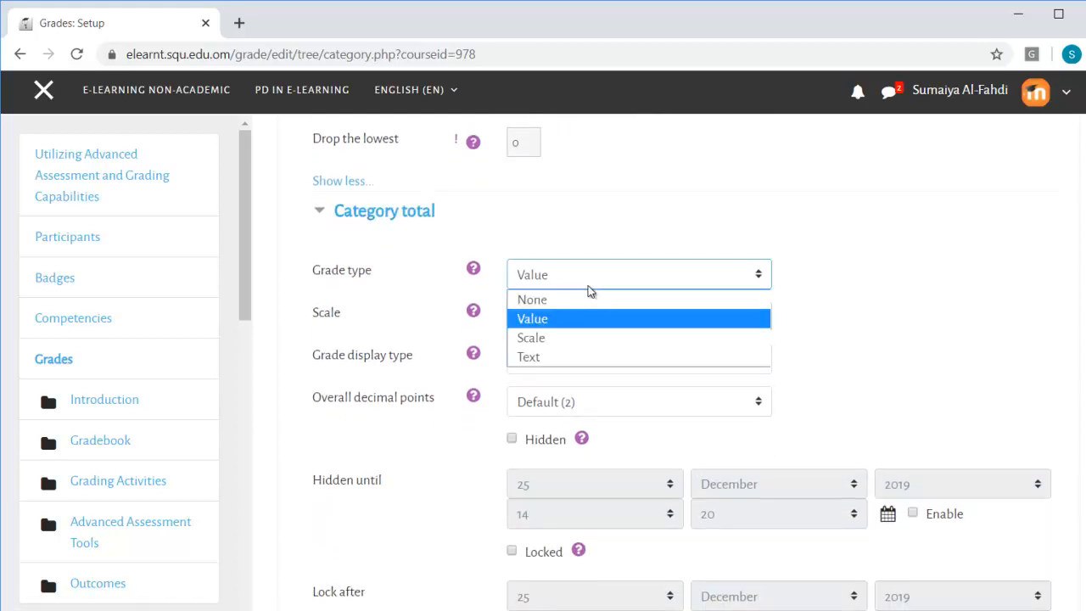
click(897, 352)
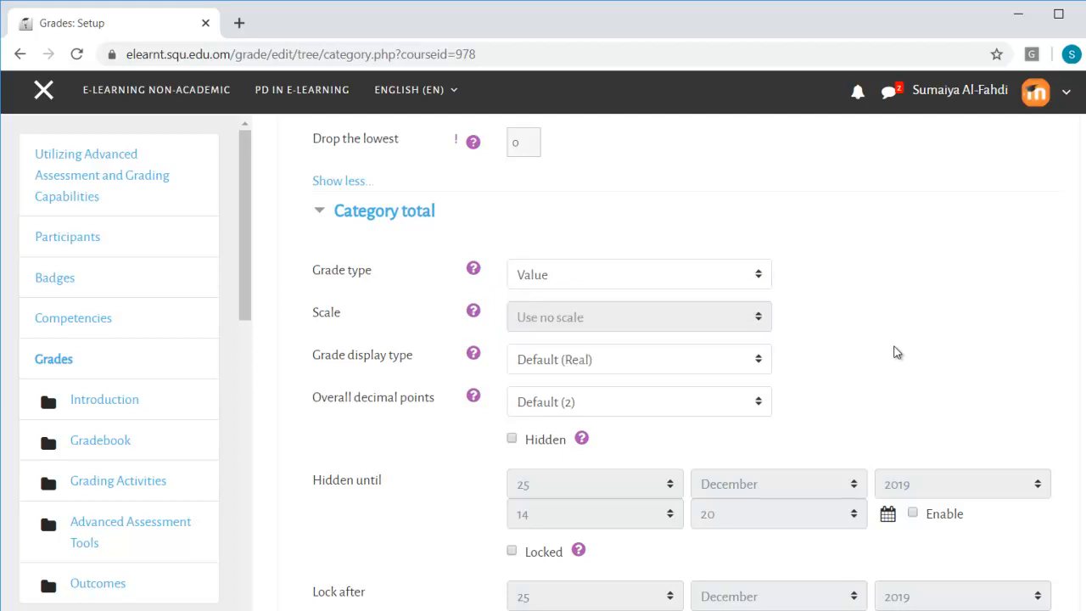
Examine the category total's grade display type and overall decimal points options, keeping Default (Real) and Default (2).
scroll(665, 353, down, 2)
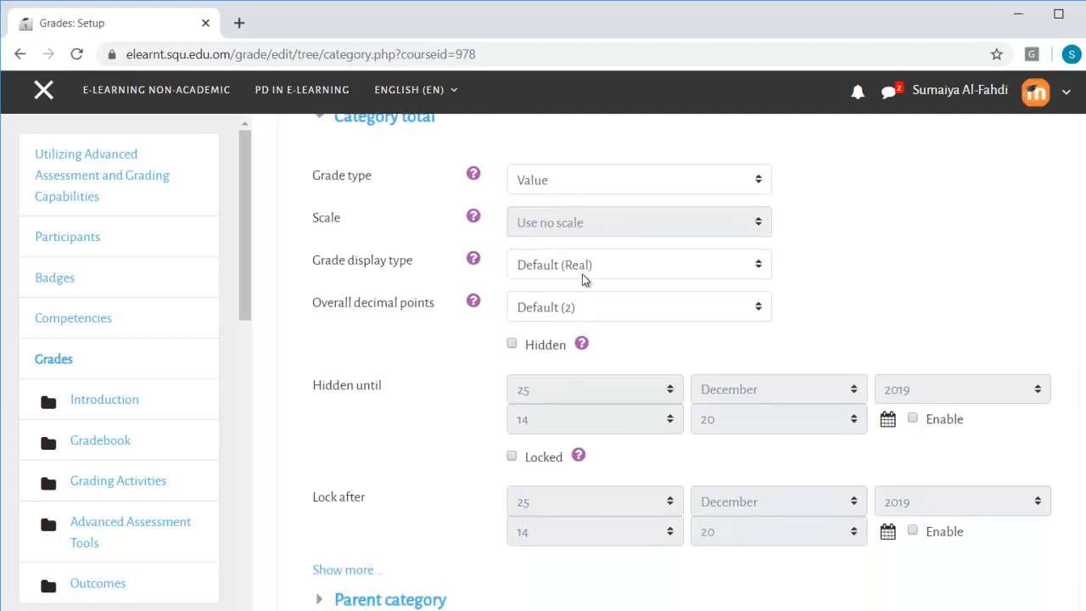
click(584, 280)
click(864, 285)
click(624, 275)
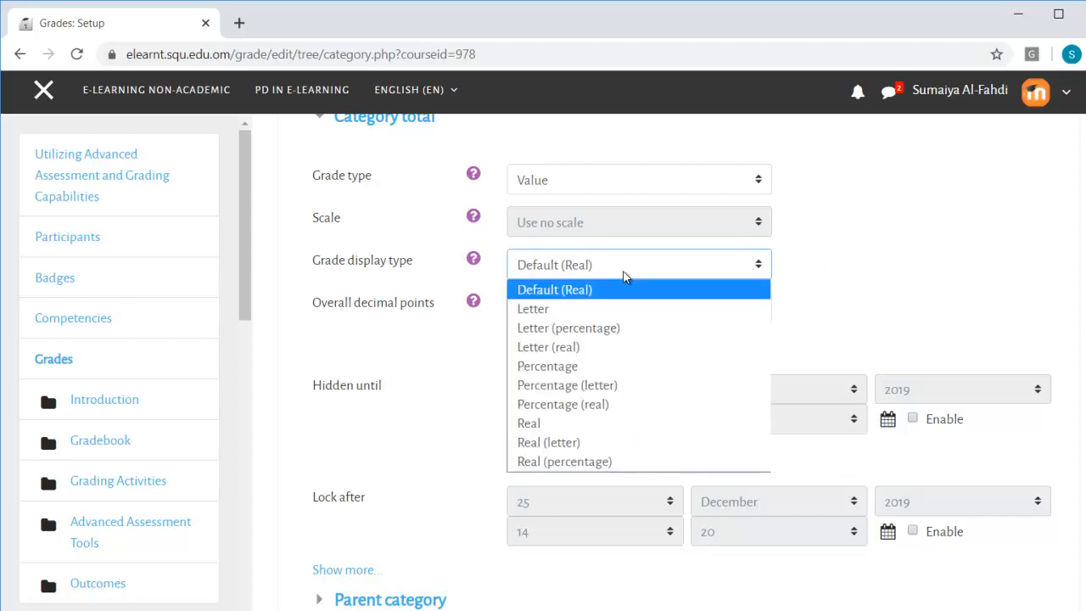
click(623, 276)
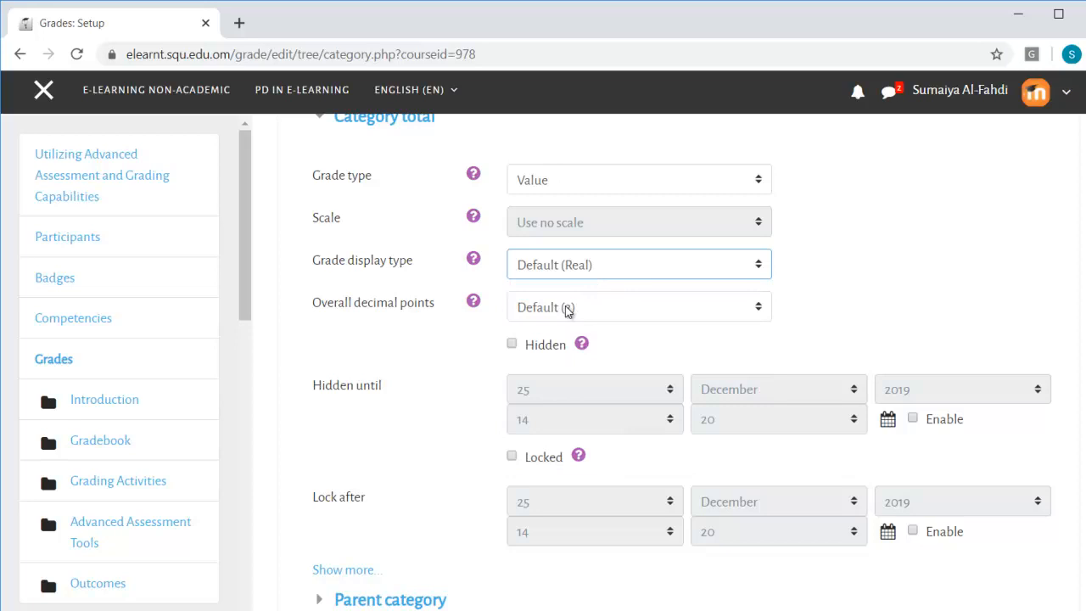
click(568, 310)
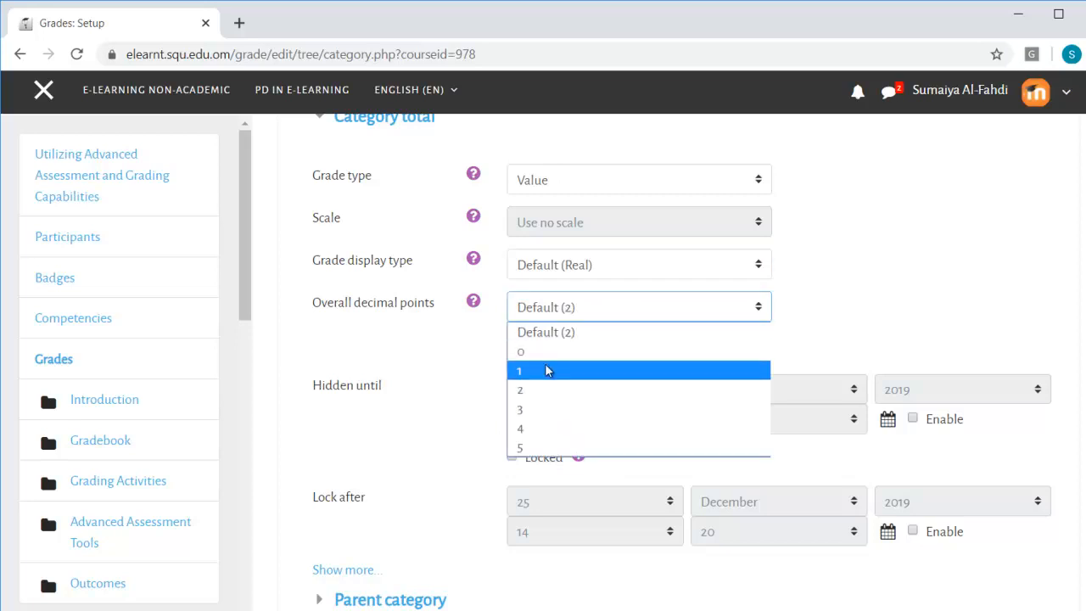
click(789, 350)
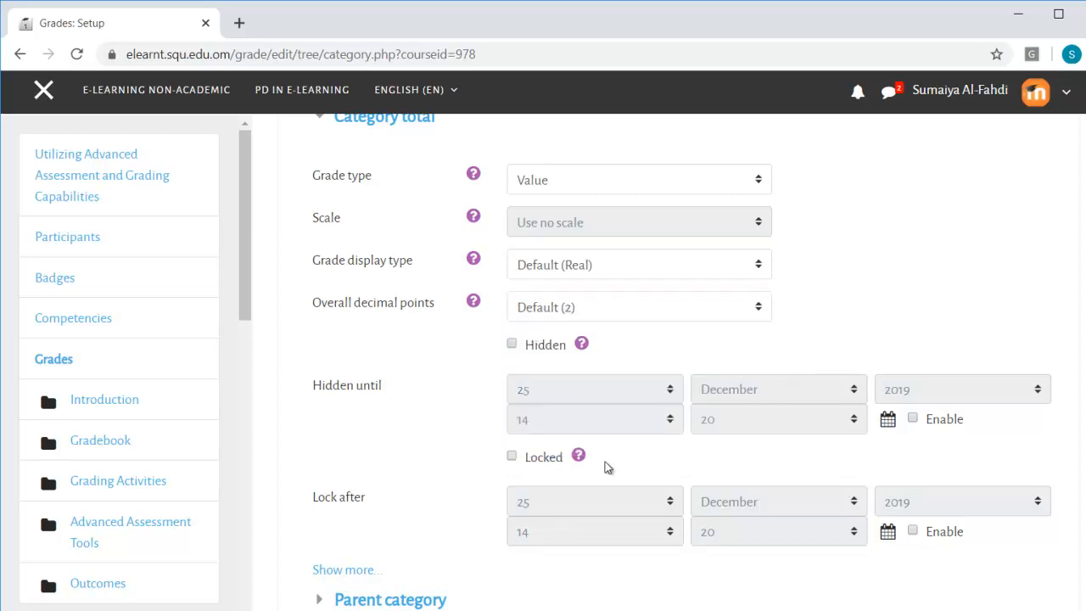
scroll(605, 461, down, 1)
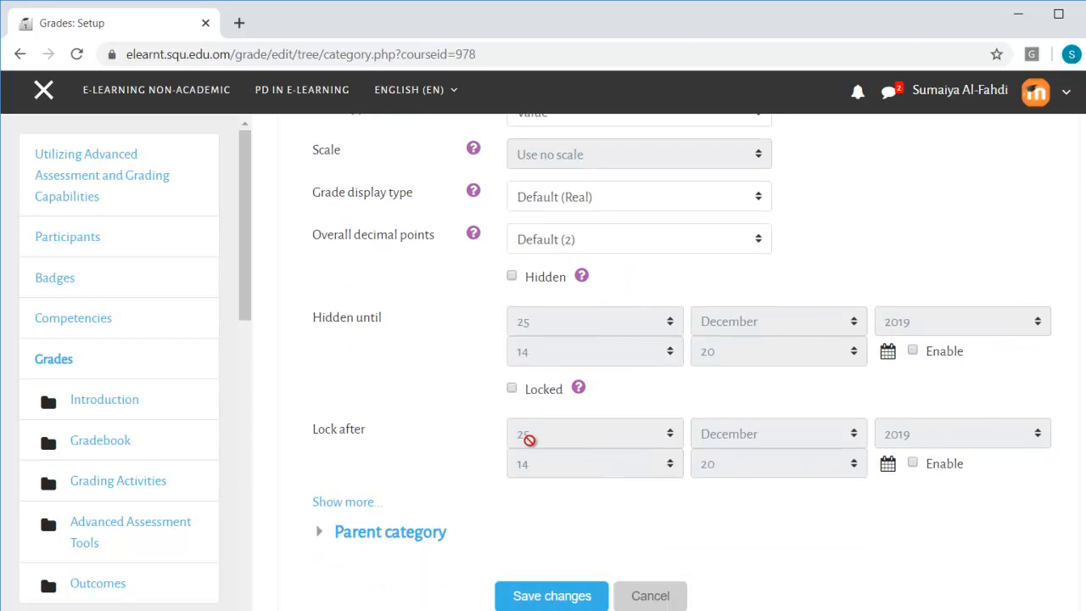
Expand the Parent category settings, keep Utilizing Advanced Assessment and Grading Capabilities as the parent, and save the Quizzes category.
scroll(528, 438, down, 2)
click(407, 413)
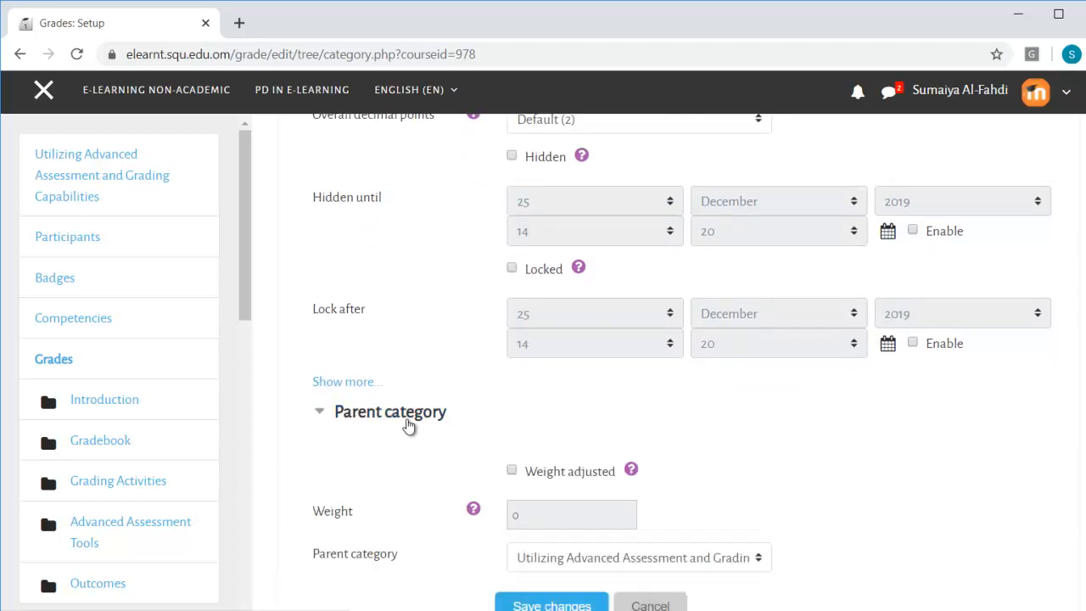
scroll(552, 503, down, 1)
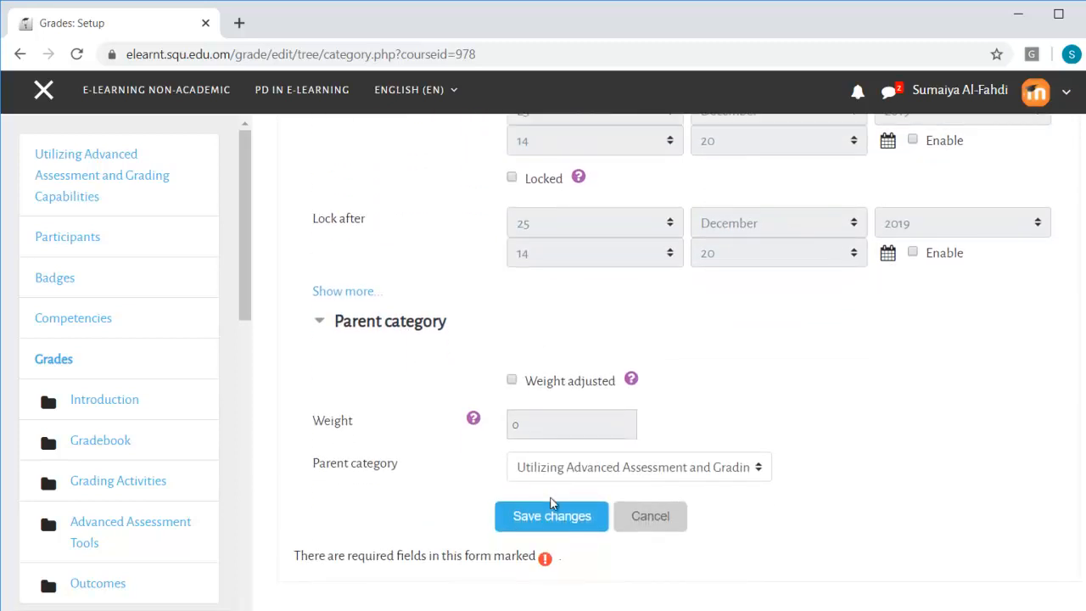
click(612, 468)
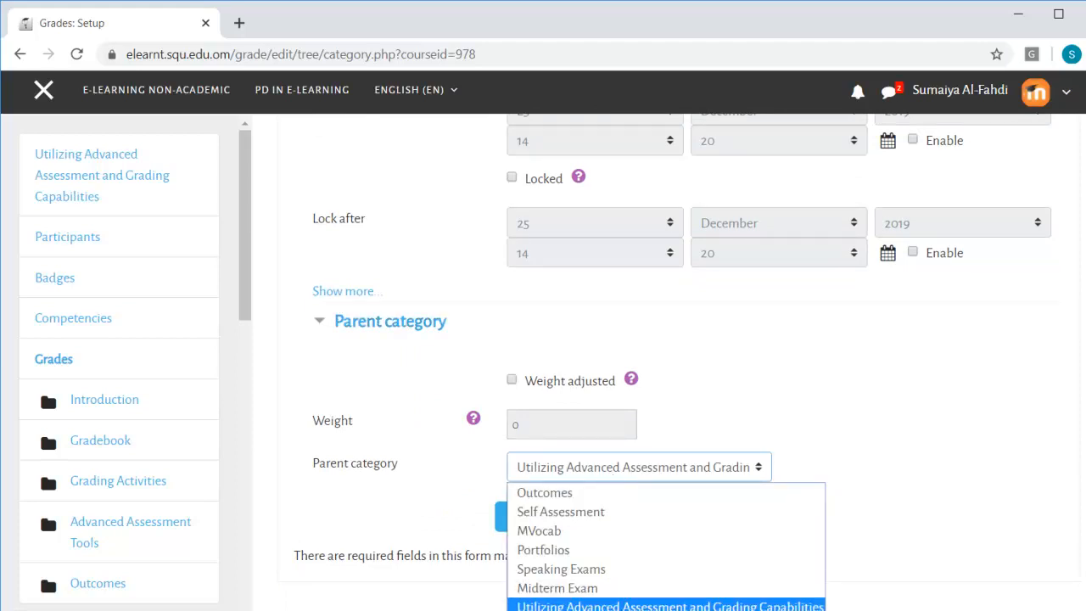
click(612, 606)
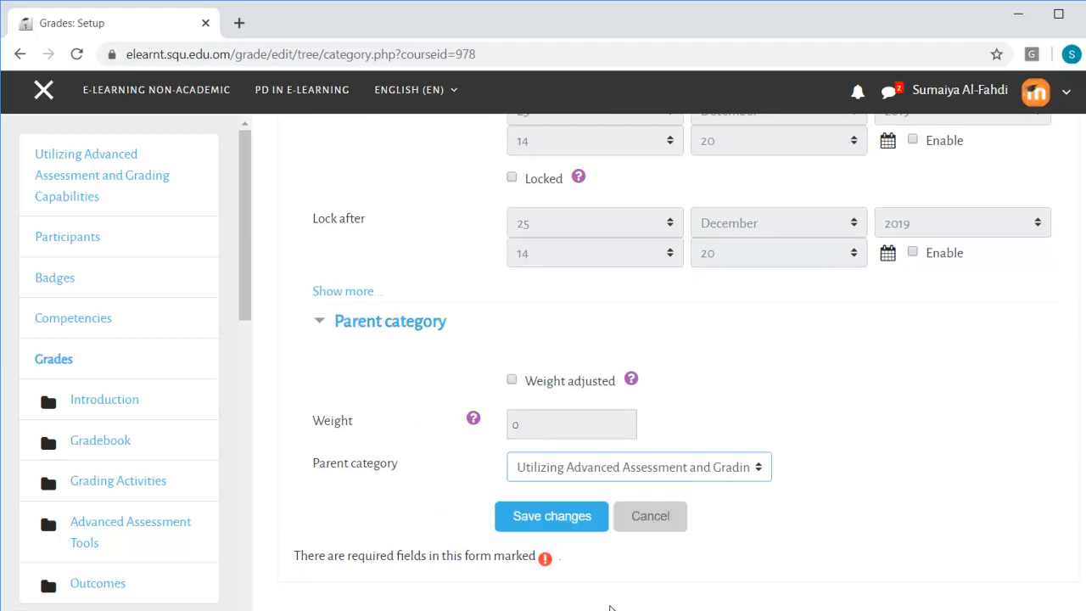
click(557, 519)
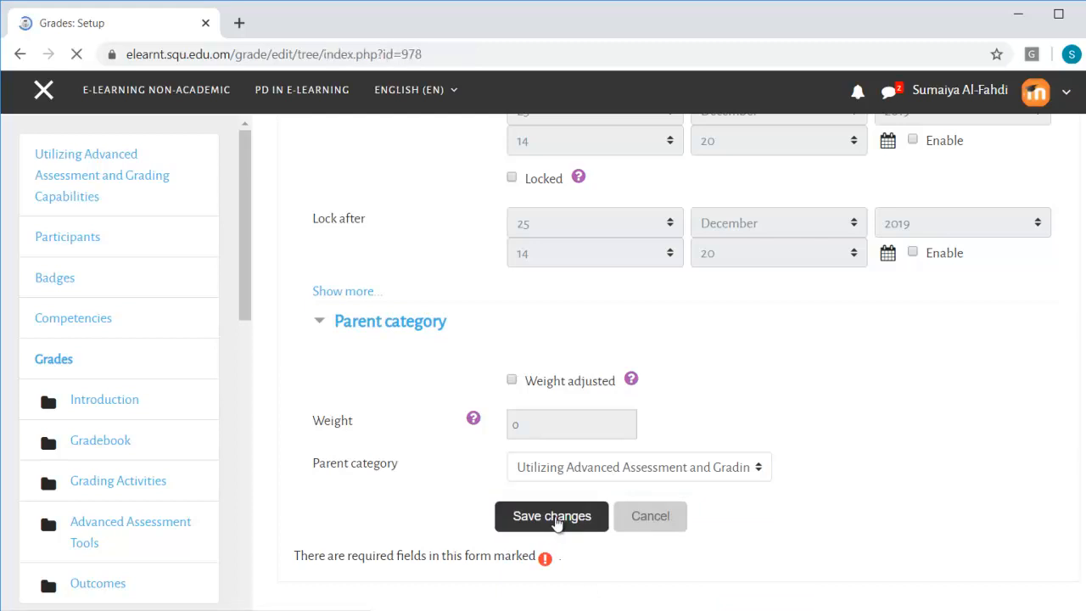
Find the Quizzes category in the gradebook setup and examine the edit actions offered for Quizzes and for Speaking Test 1.
scroll(556, 524, down, 10)
scroll(556, 523, down, 15)
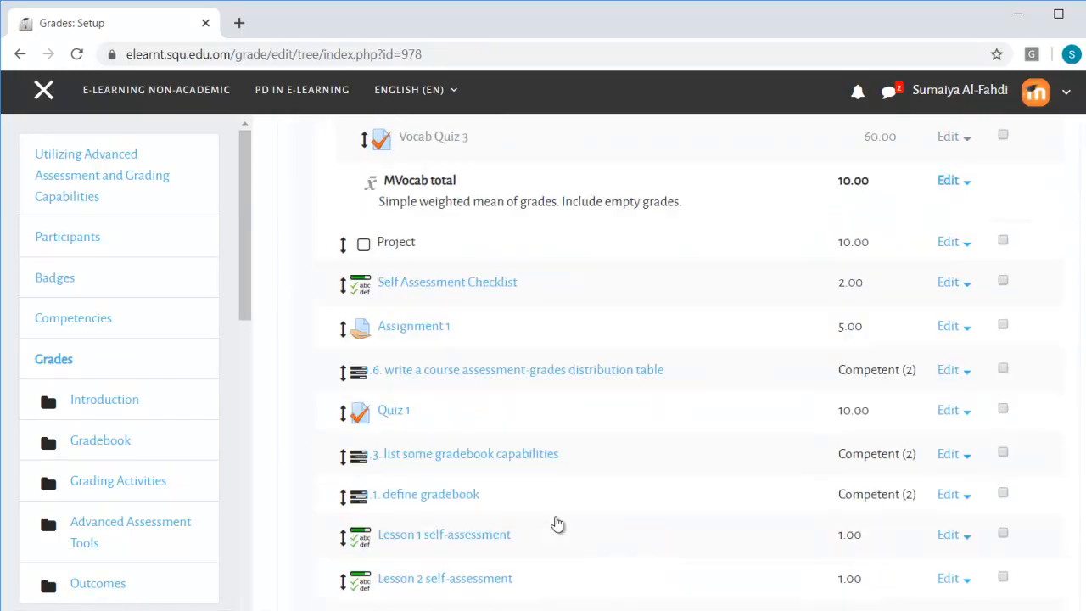
scroll(556, 523, up, 4)
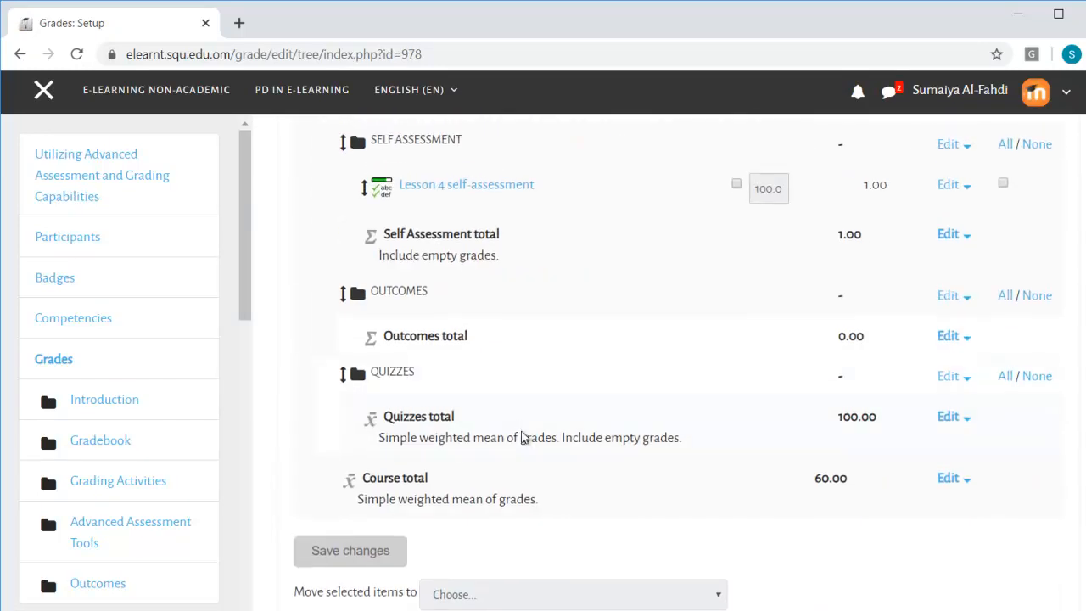
click(950, 376)
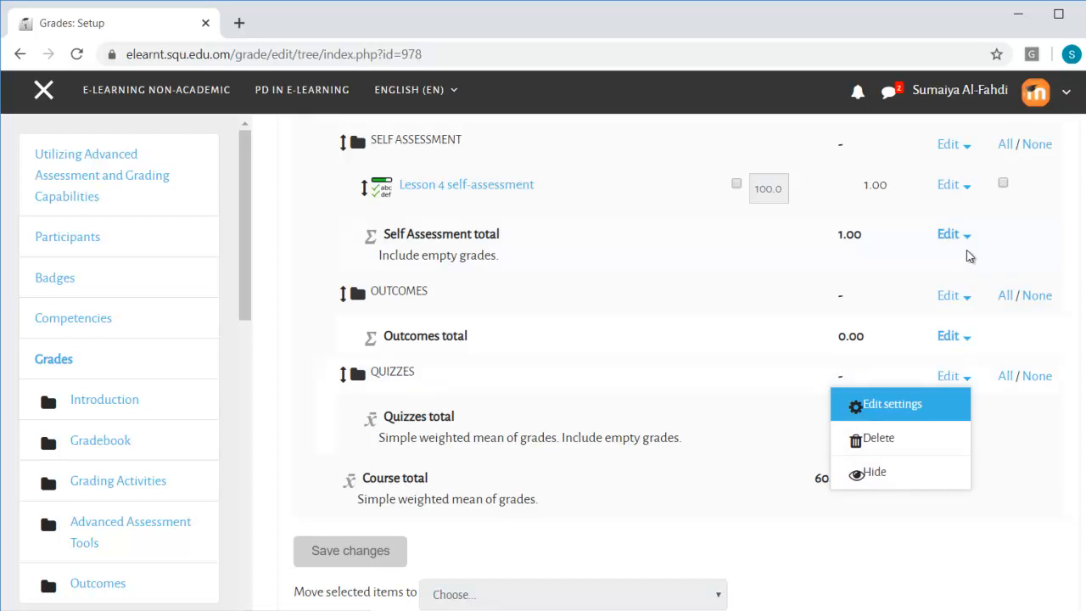
scroll(678, 365, up, 15)
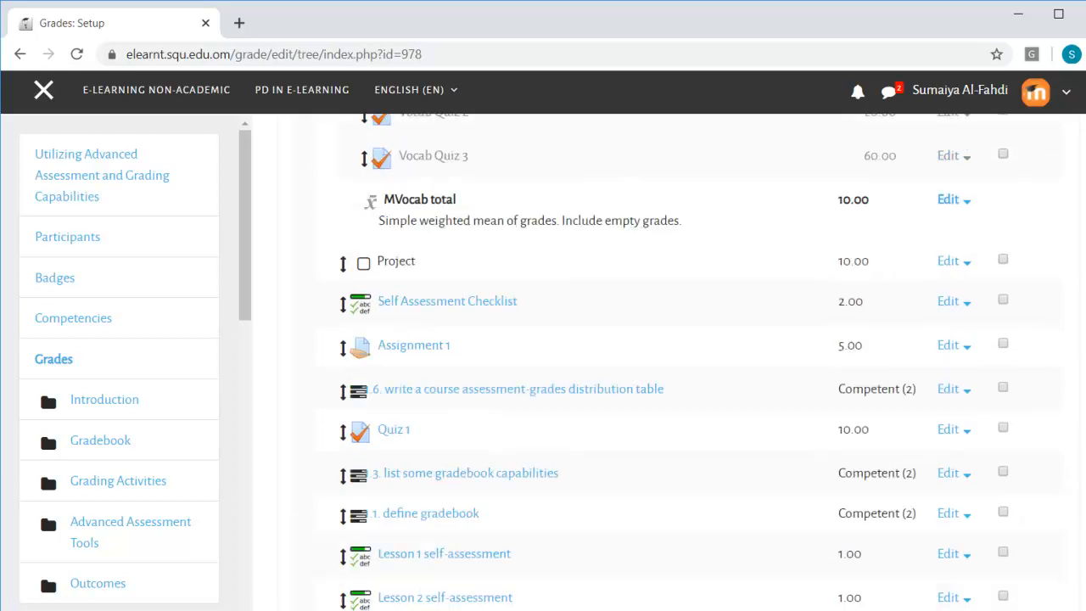
scroll(959, 238, up, 1)
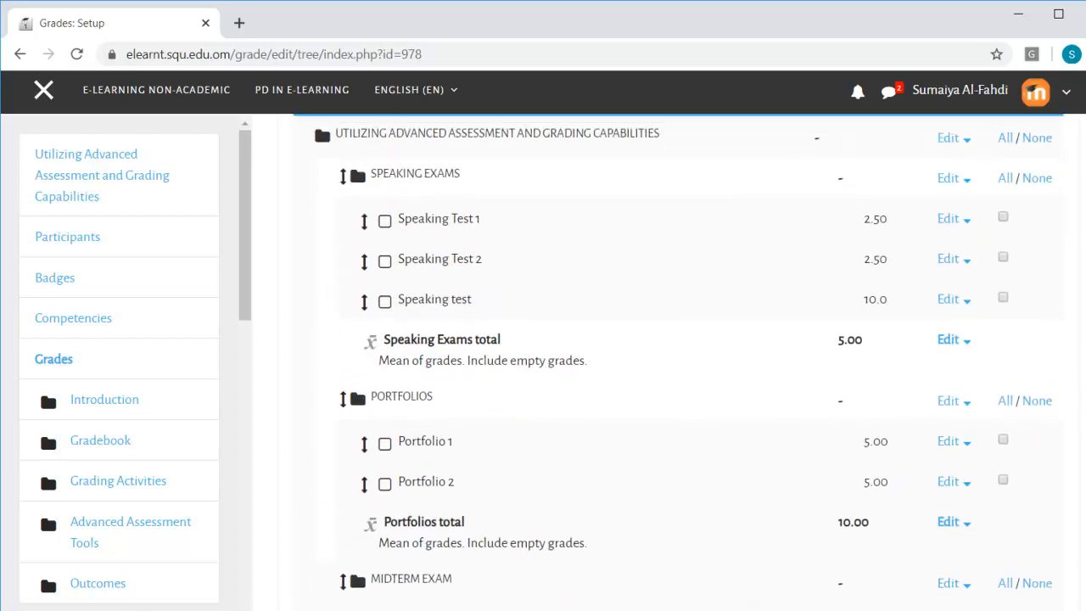
click(959, 237)
scroll(960, 239, up, 1)
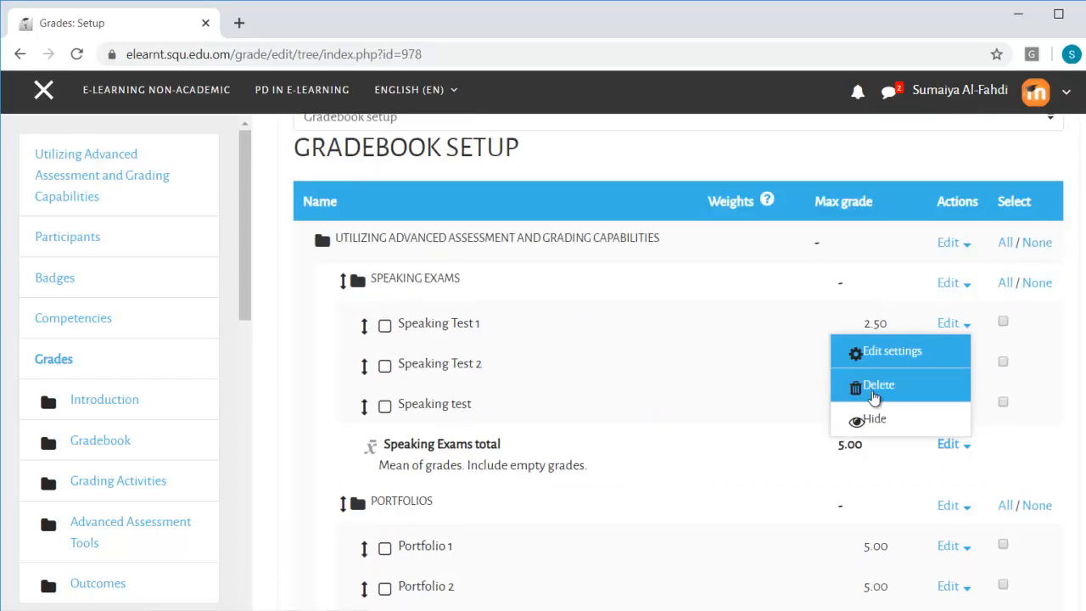
click(1031, 414)
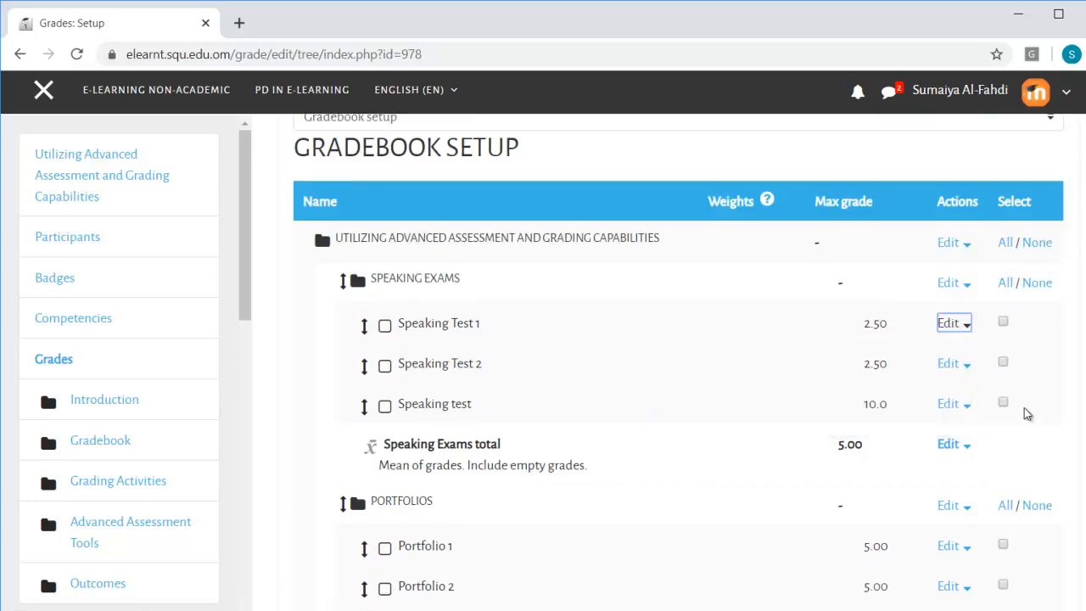
Delete the "Speaking test" grade item from the Speaking Exams category, confirm the deletion, and check the category's remaining items.
click(963, 405)
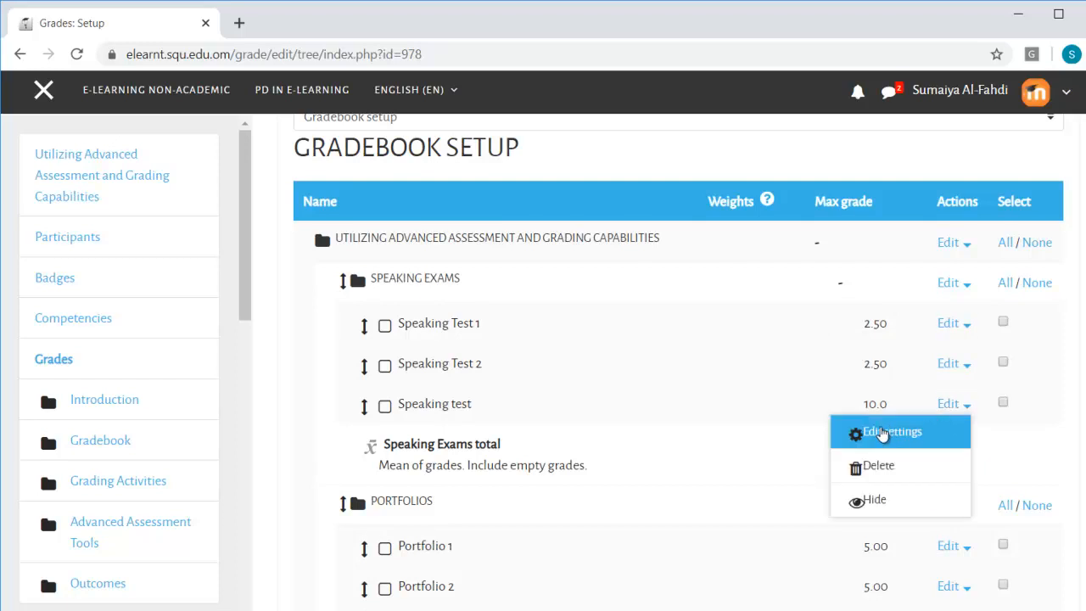
click(876, 466)
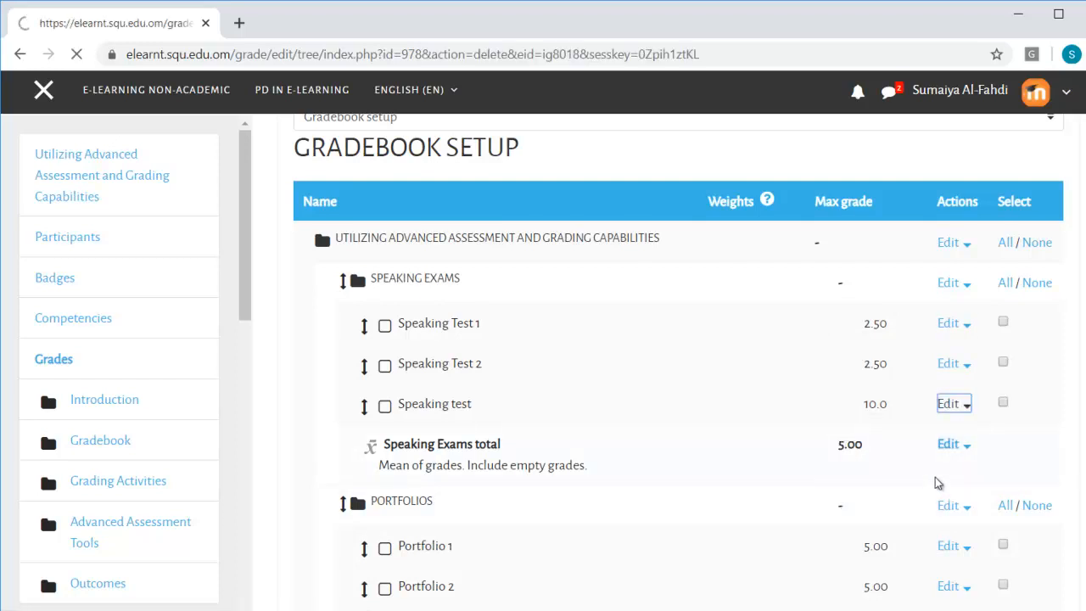
scroll(739, 508, down, 2)
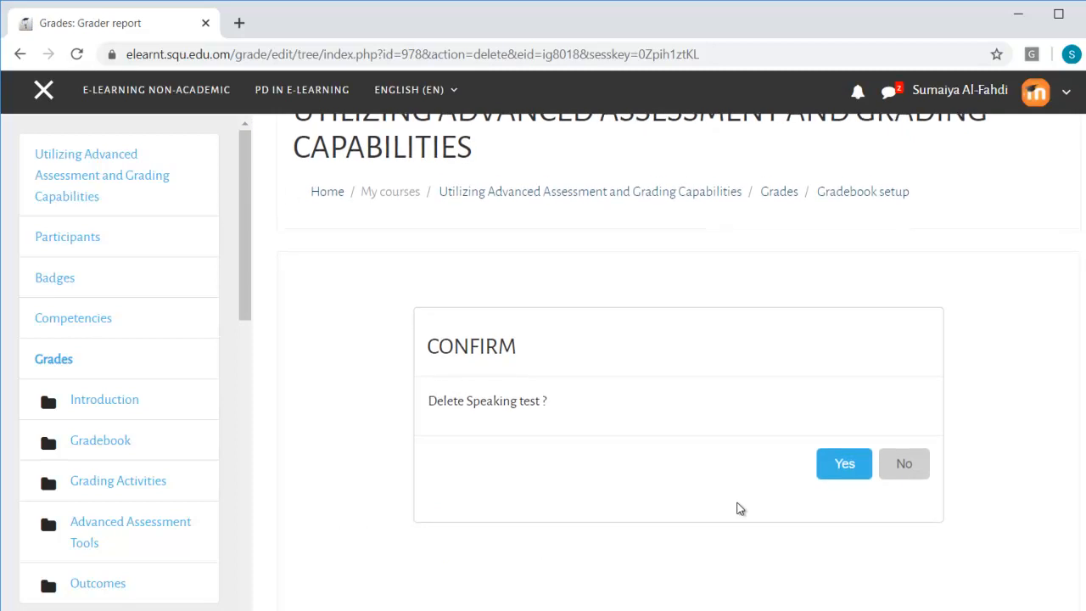
click(850, 473)
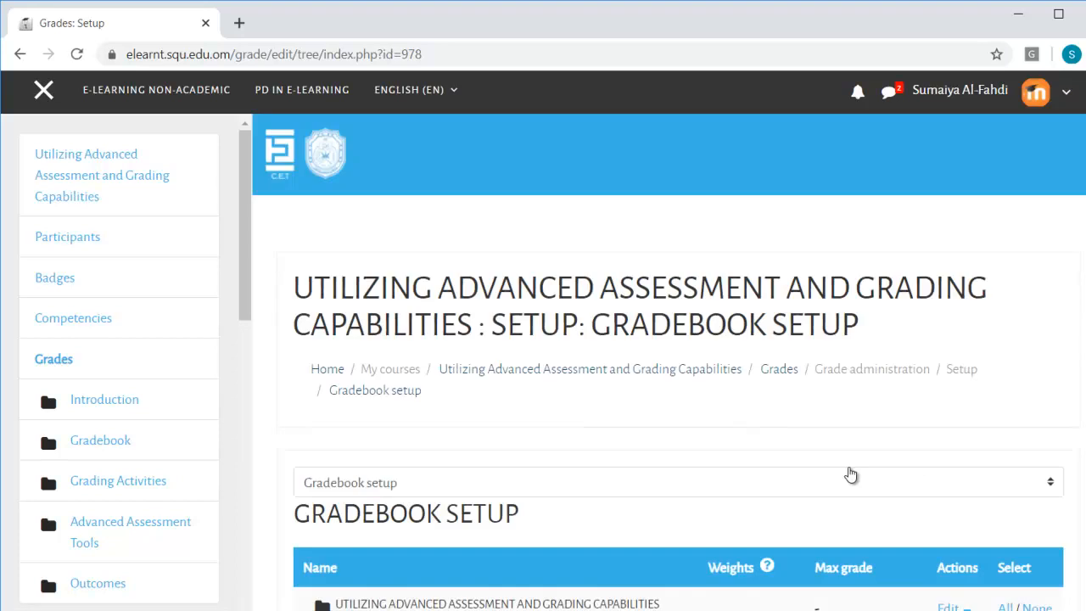
scroll(851, 473, down, 2)
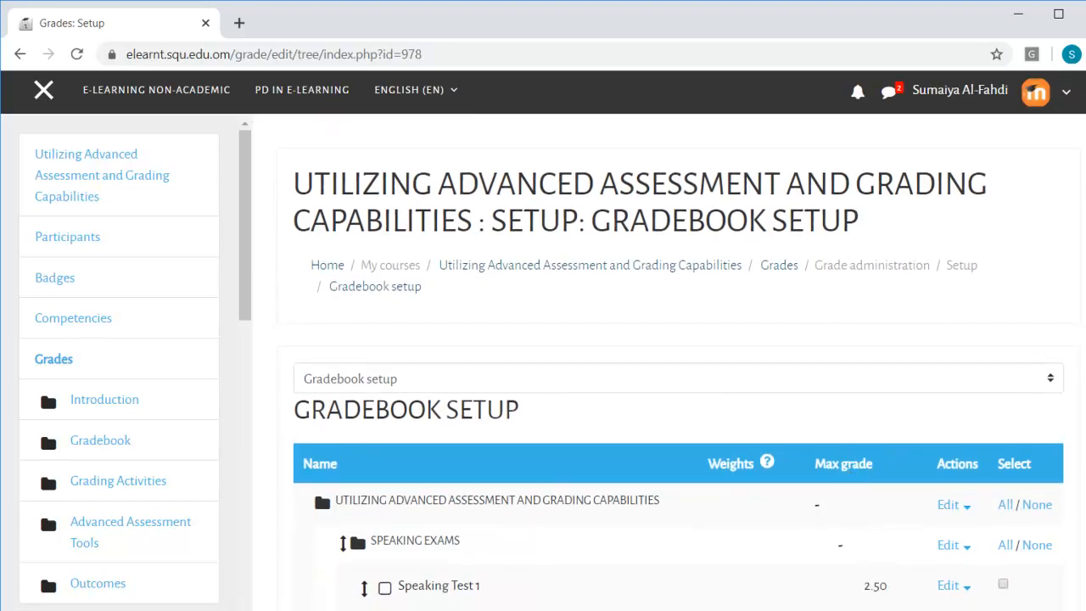
scroll(646, 517, down, 2)
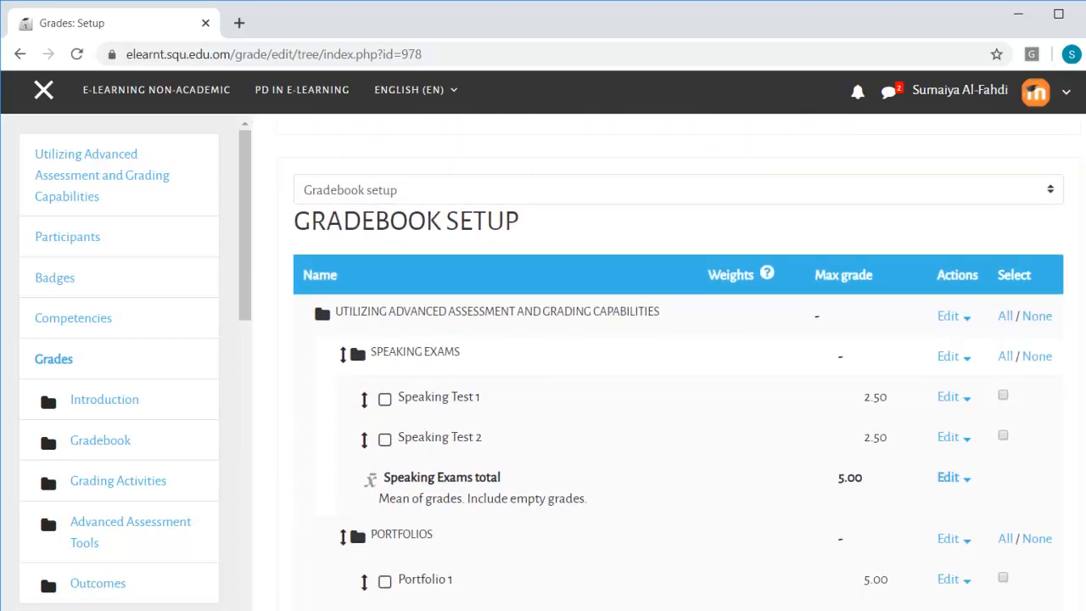